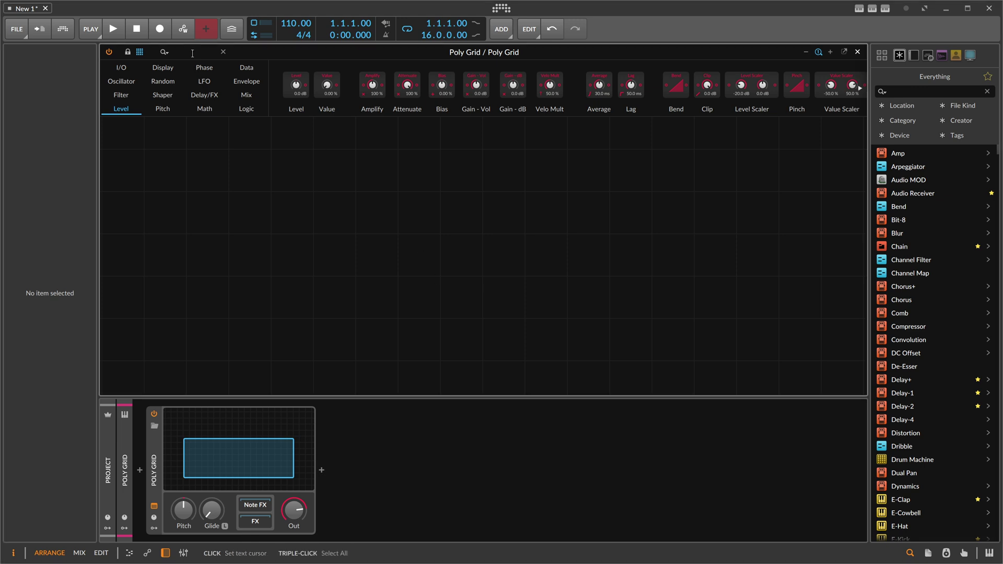
# Find the Pitch module and place it on the empty grid.
pyautogui.write('pitch')
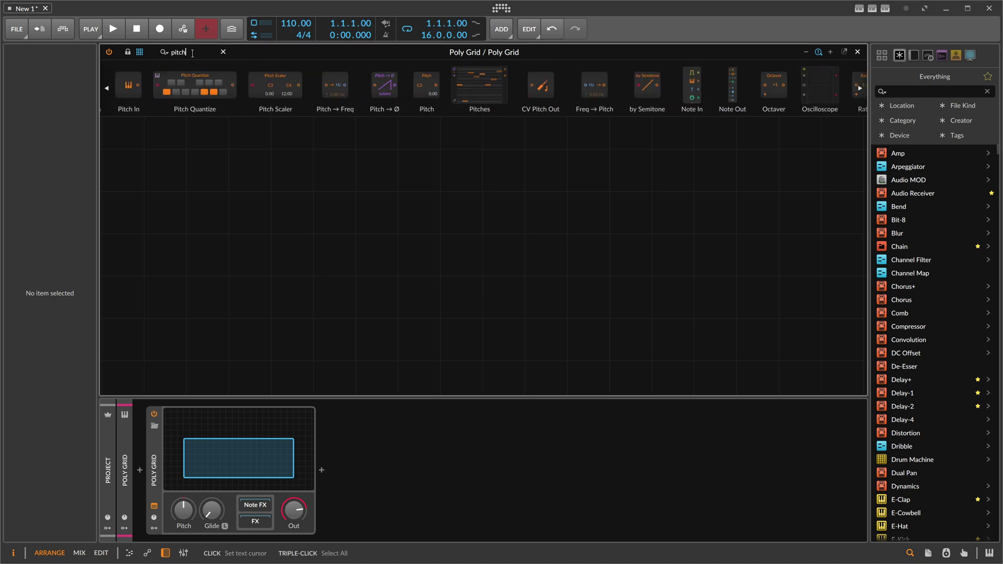
pyautogui.moveTo(427, 86); pyautogui.dragTo(400, 258)
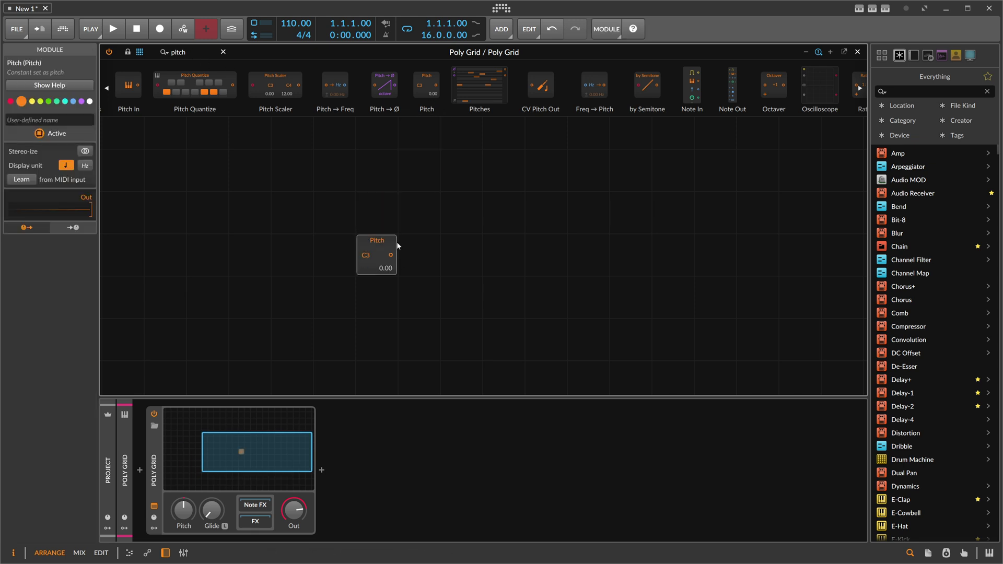
pyautogui.scroll(4, 375, 253)
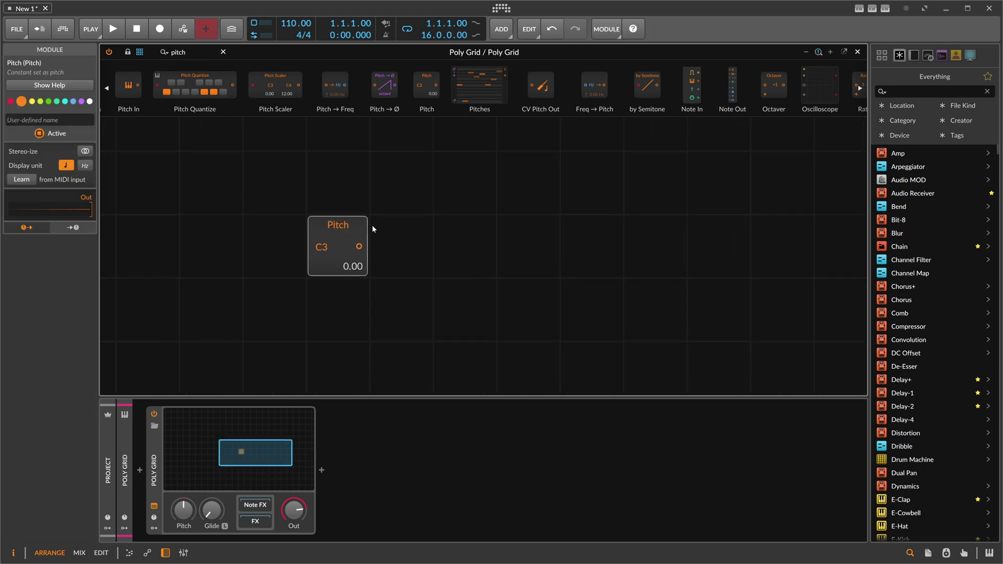
# Place an Oscilloscope module beside the Pitch module and cable the Pitch output into its first signal input.
pyautogui.write('osc')
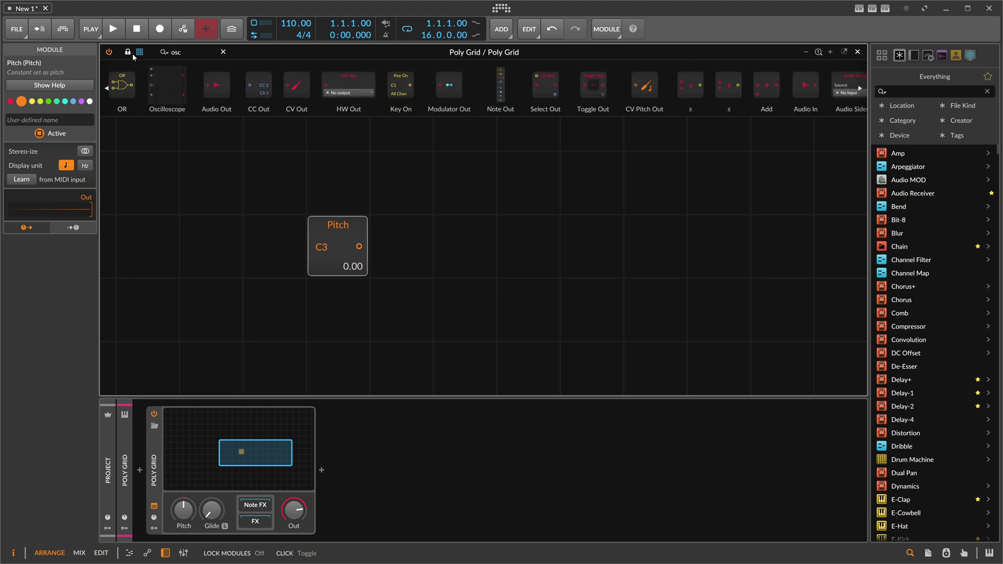
pyautogui.scroll(-3, 148, 86)
pyautogui.scroll(4, 148, 85)
pyautogui.moveTo(142, 88); pyautogui.dragTo(496, 271)
pyautogui.moveTo(359, 246); pyautogui.dragTo(444, 246)
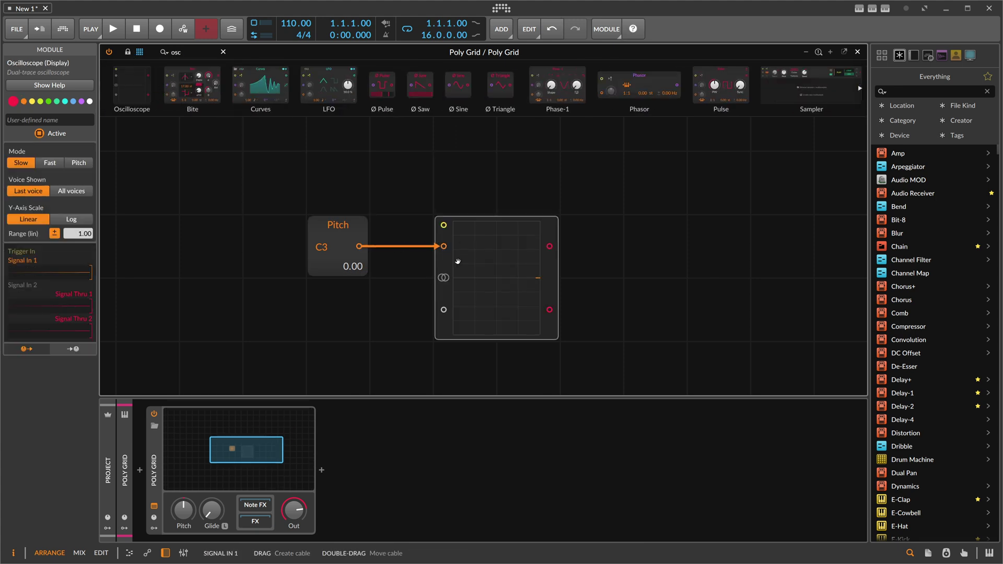
pyautogui.press('+')
pyautogui.moveTo(373, 264); pyautogui.dragTo(447, 265)
# Try the Pitch module at F5 and at D1, resetting it to its default after each.
pyautogui.moveTo(338, 242); pyautogui.dragTo(361, 181)
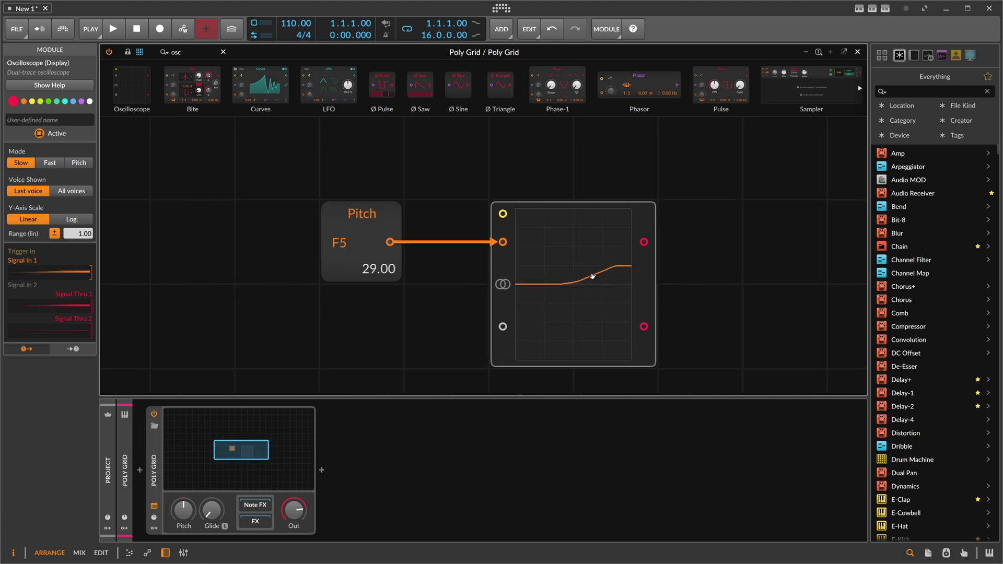
pyautogui.doubleClick(342, 259)
pyautogui.moveTo(342, 247); pyautogui.dragTo(342, 294)
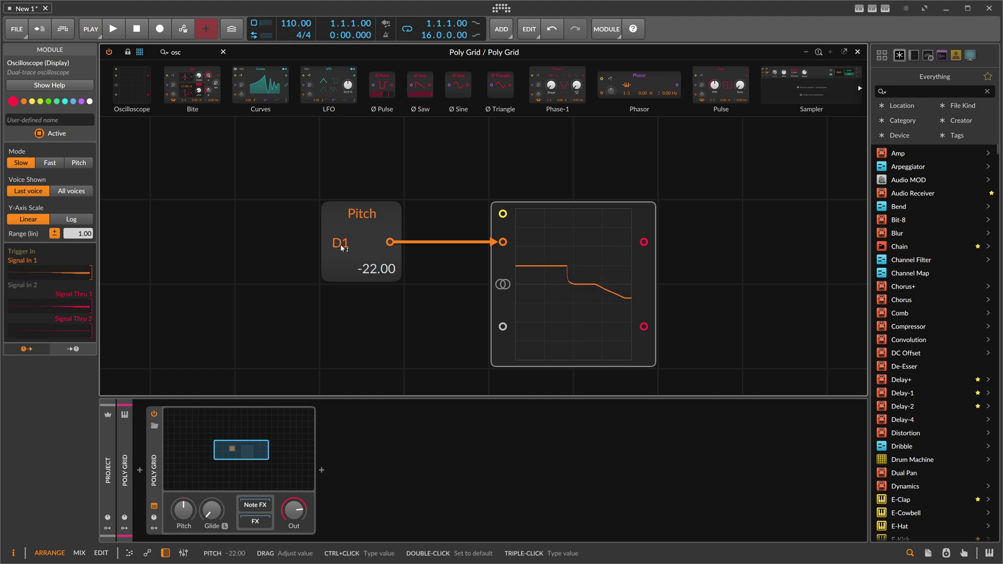
pyautogui.doubleClick(342, 248)
# Turn on the oscilloscope's stereo mode and move the Pitch module away from it, leaving four free grid cells between them.
pyautogui.click(436, 234)
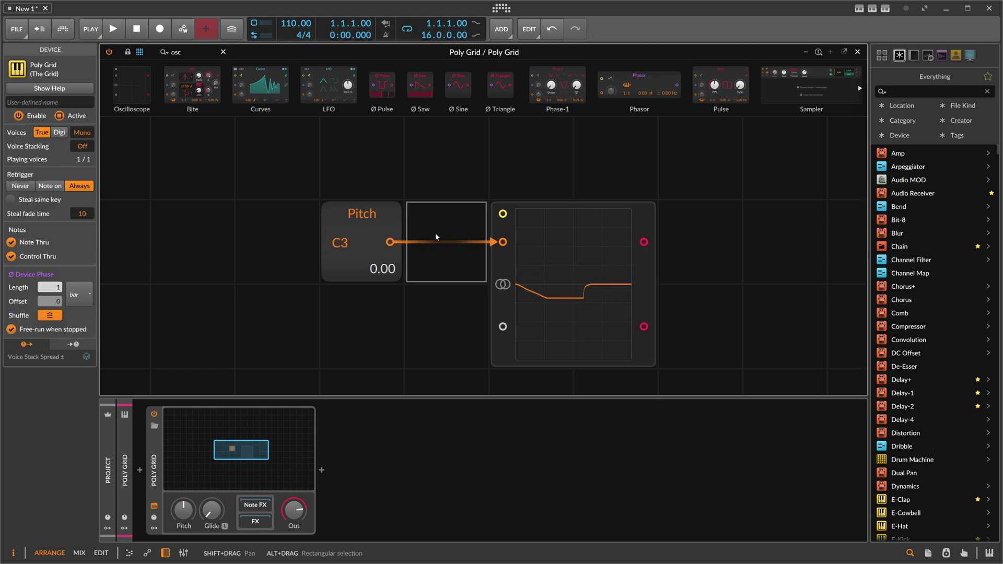
pyautogui.click(503, 285)
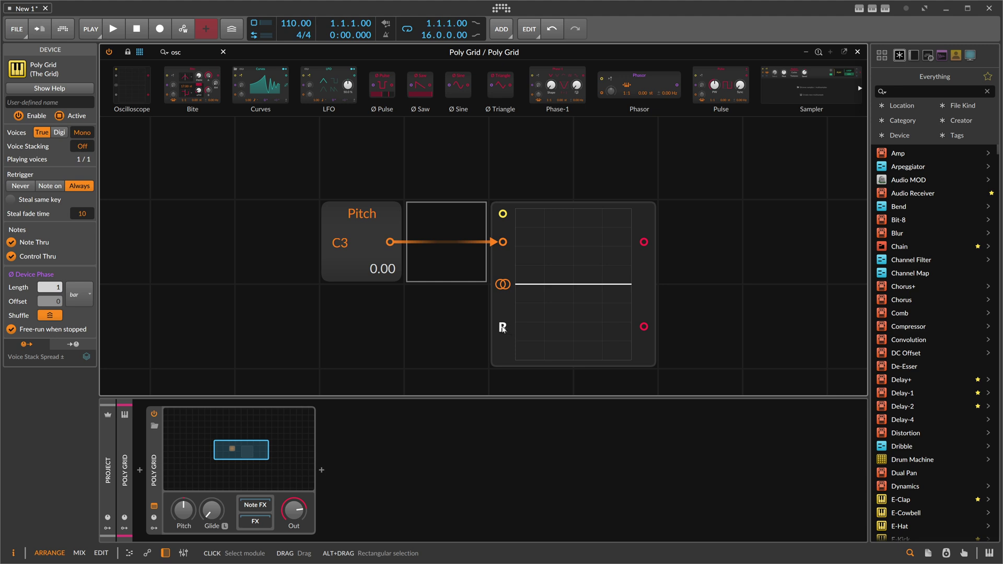
pyautogui.click(396, 300)
pyautogui.keyDown('shift'); pyautogui.moveTo(450, 235); pyautogui.dragTo(538, 226); pyautogui.keyUp('shift')
pyautogui.moveTo(471, 212); pyautogui.dragTo(202, 211)
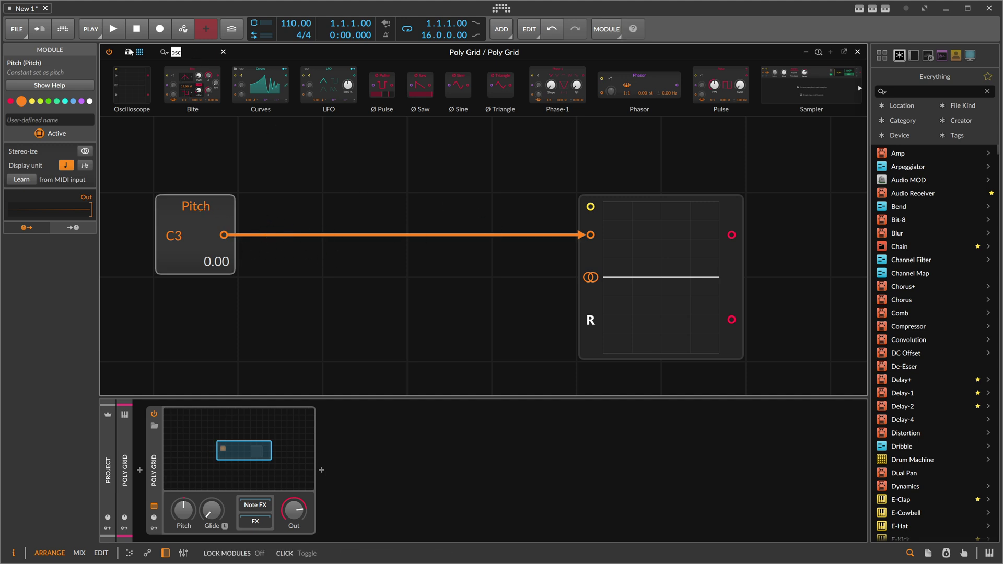
# Insert a Stereo Split after the Pitch module and a Stereo Merge before the oscilloscope, with their L and R channels connected.
pyautogui.write('stere')
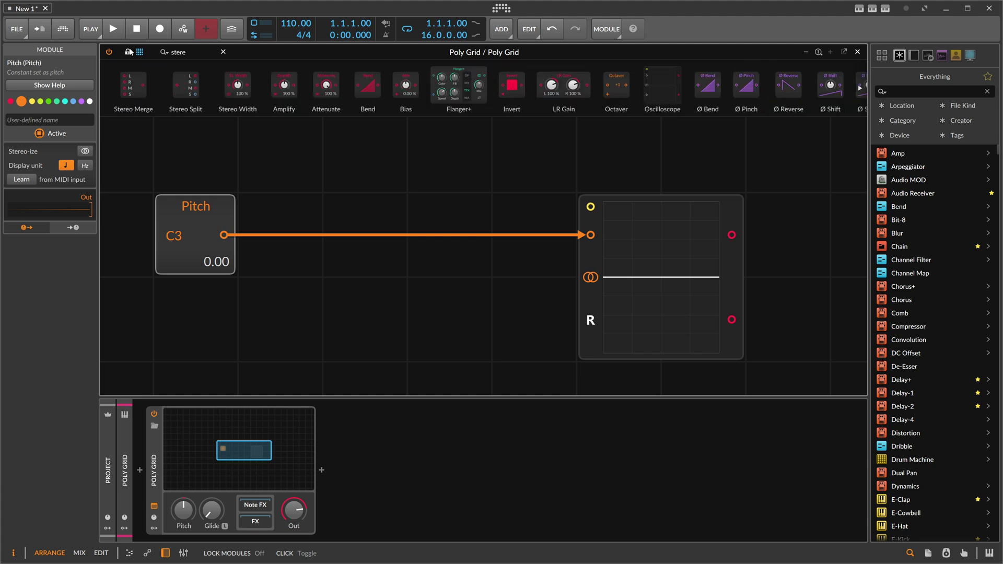
pyautogui.moveTo(186, 85); pyautogui.dragTo(226, 234)
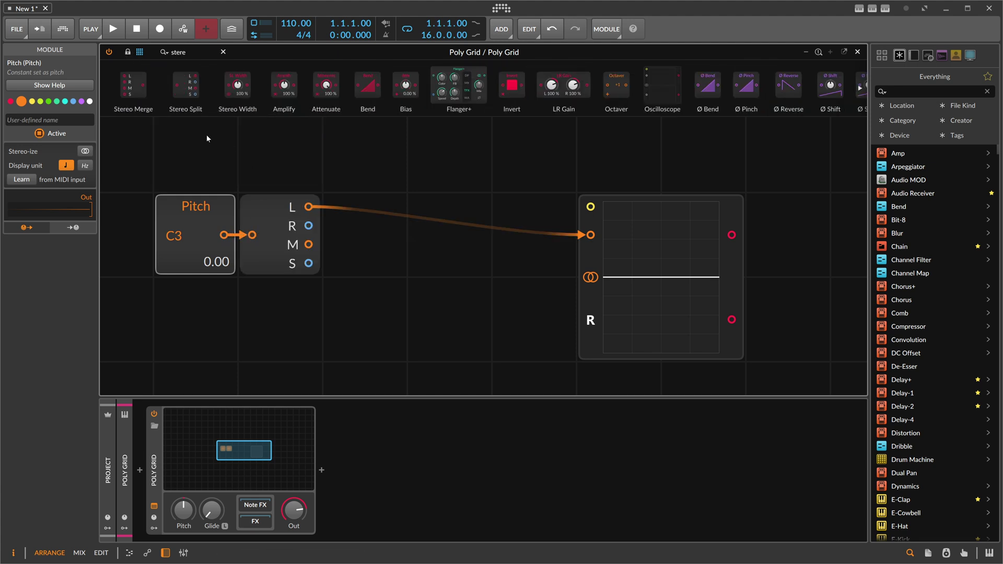
pyautogui.moveTo(133, 83); pyautogui.dragTo(337, 226)
pyautogui.moveTo(374, 216); pyautogui.dragTo(534, 223)
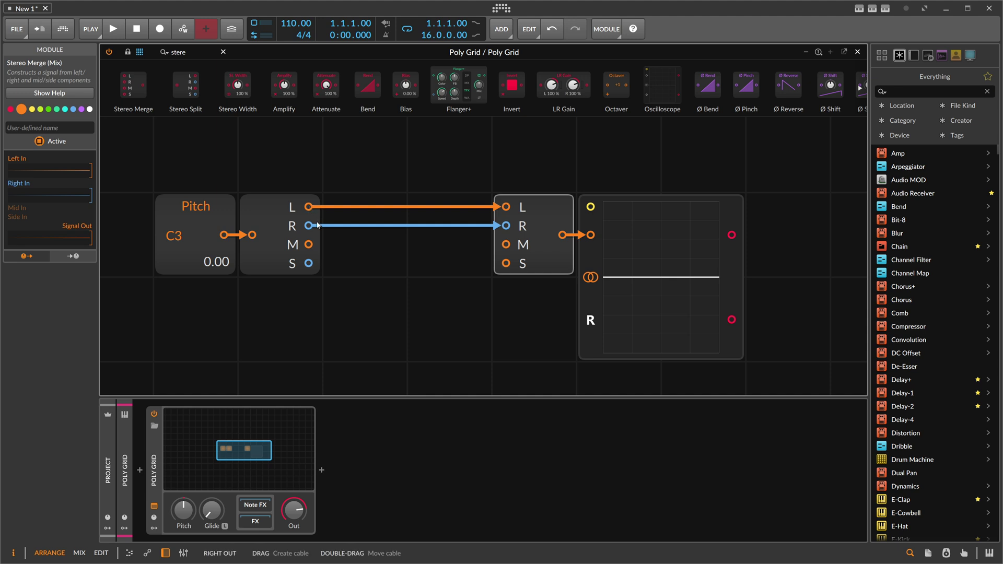
# Insert a Transpose module in the right channel between Stereo Split and Stereo Merge.
pyautogui.moveTo(192, 52); pyautogui.dragTo(126, 46)
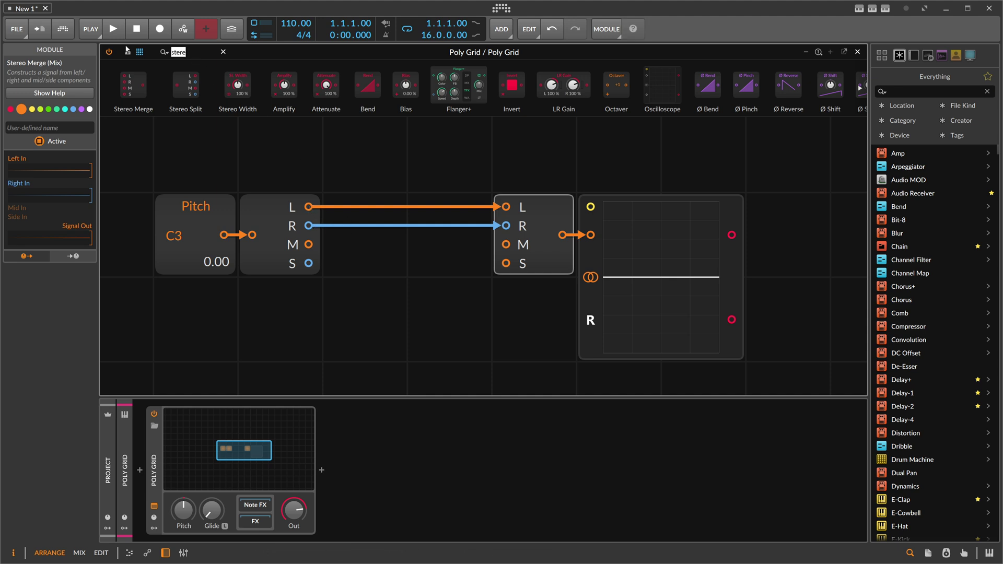
pyautogui.write('tran')
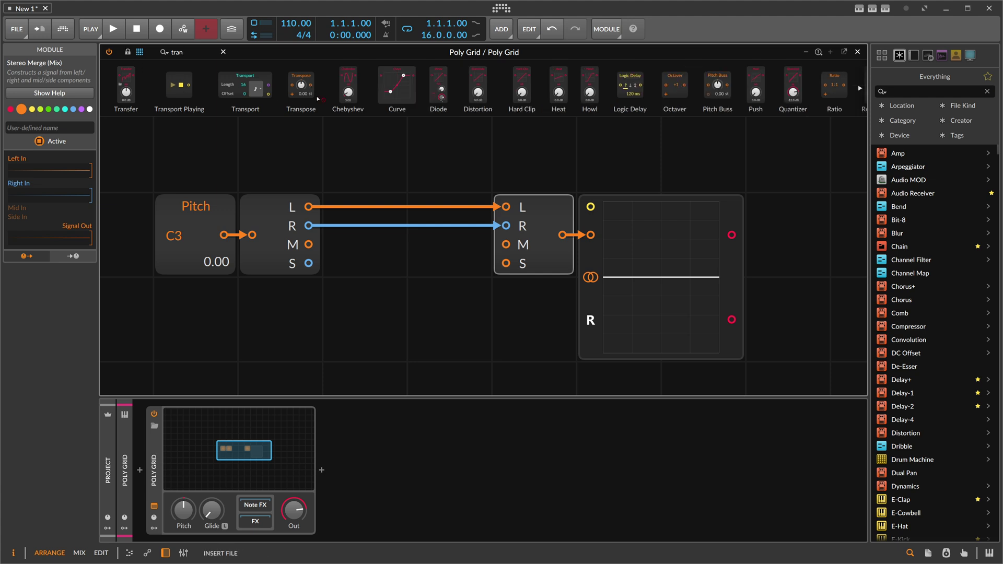
pyautogui.moveTo(318, 99); pyautogui.dragTo(365, 282)
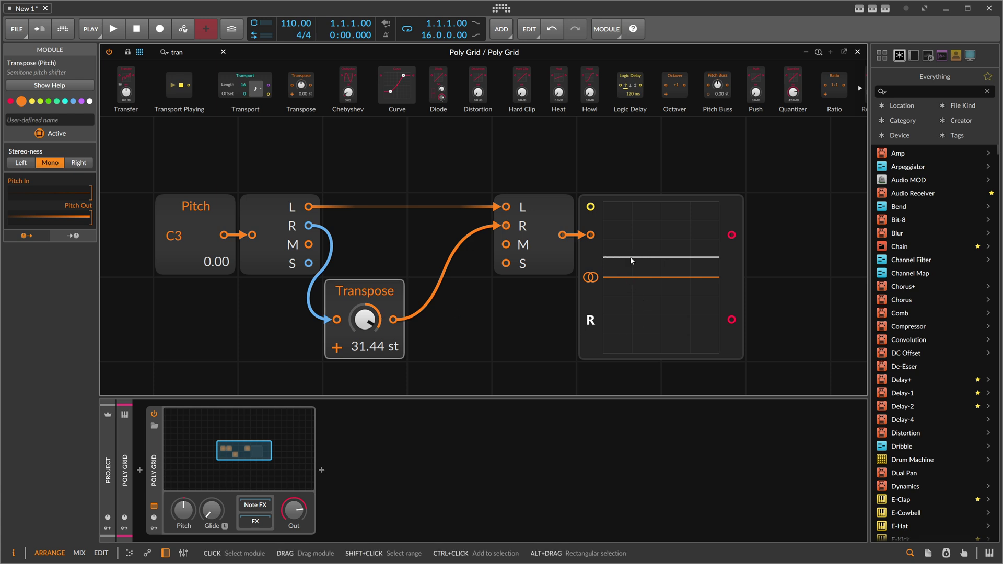
# Try the Transpose at 13.68 st with the Pitch at C5, and reset both modules to their defaults.
pyautogui.moveTo(370, 314); pyautogui.dragTo(370, 361)
pyautogui.hotkey('ctrl', 'z')
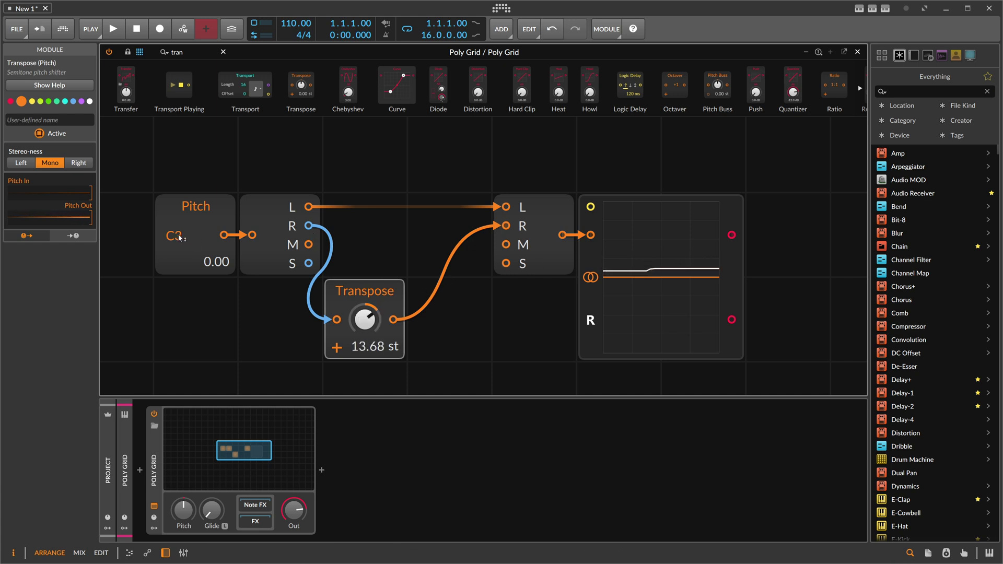
pyautogui.moveTo(177, 240); pyautogui.dragTo(176, 207)
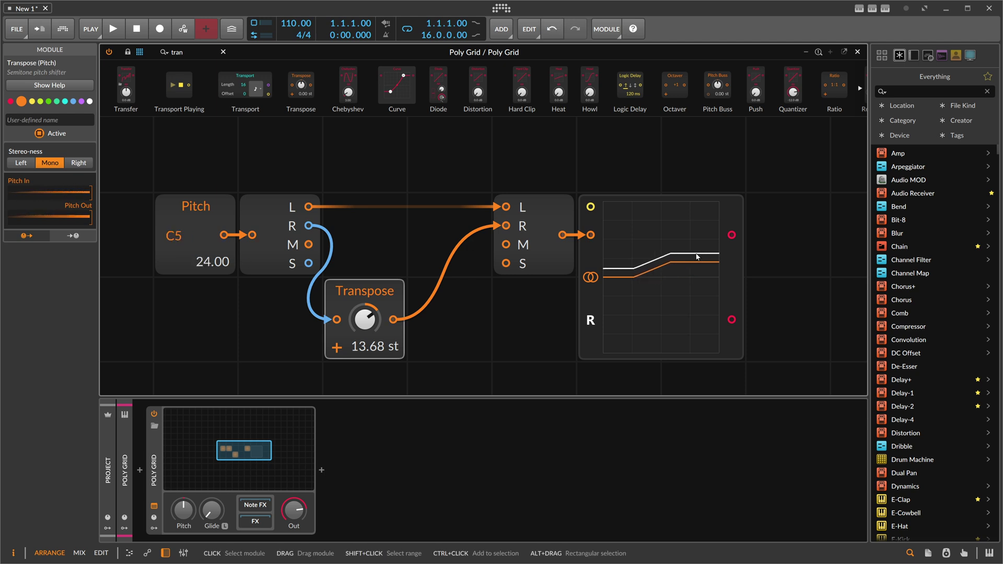
pyautogui.moveTo(209, 246); pyautogui.dragTo(178, 239)
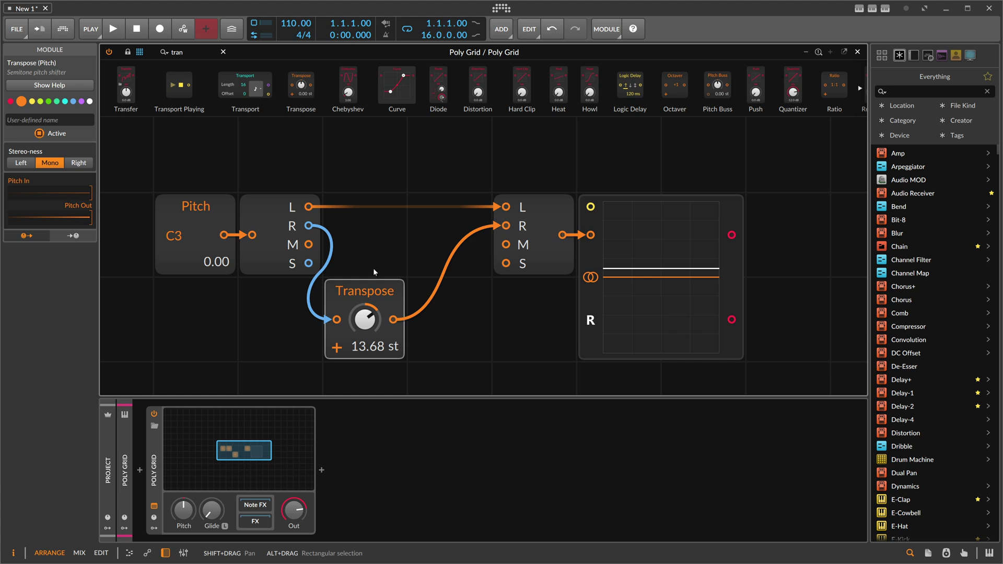
pyautogui.click(277, 218)
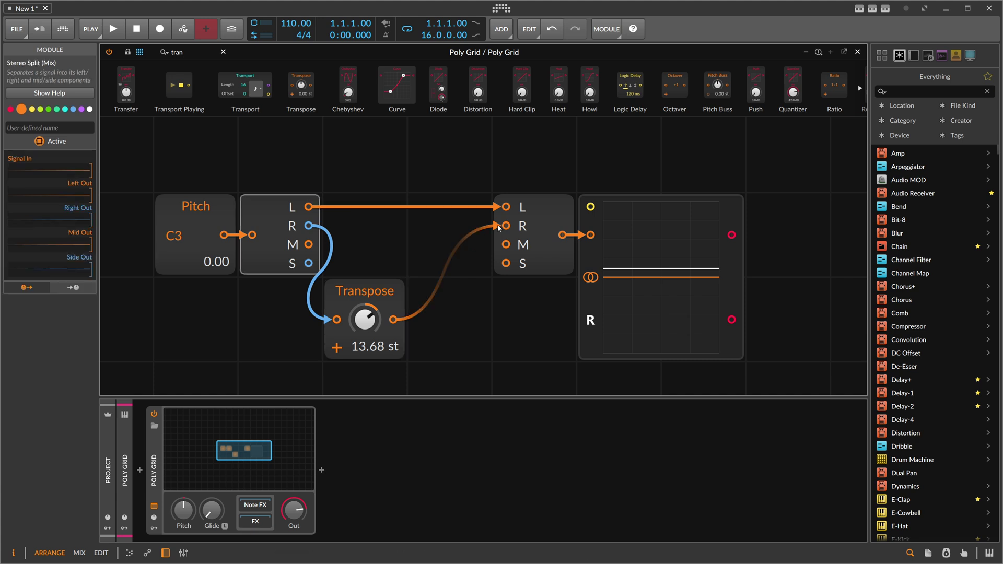
pyautogui.click(516, 234)
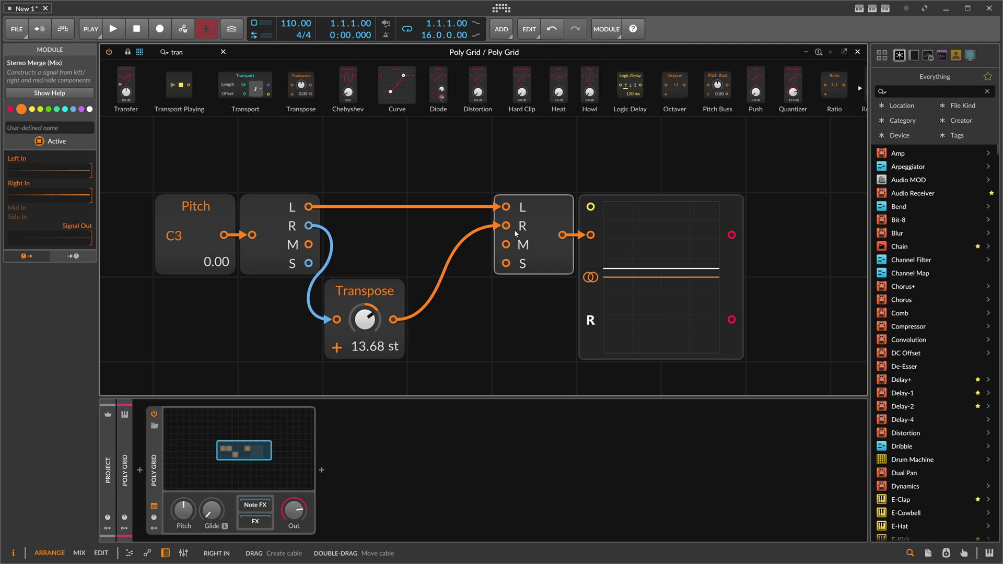
pyautogui.doubleClick(364, 318)
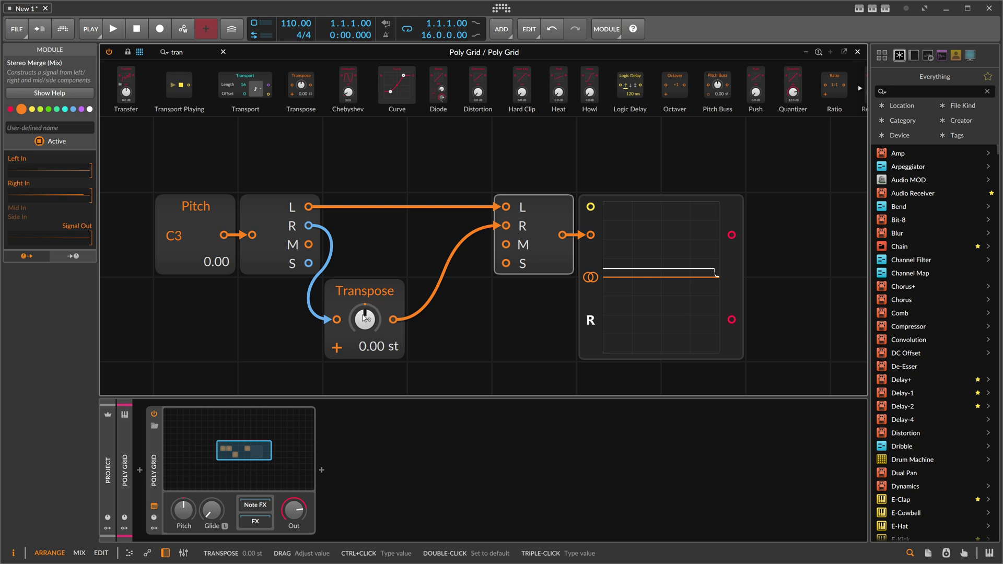
# Move the Transpose module one cell nearer to Stereo Merge and back again while examining the Stereo Split and Stereo Merge modules.
pyautogui.moveTo(342, 293); pyautogui.dragTo(426, 294)
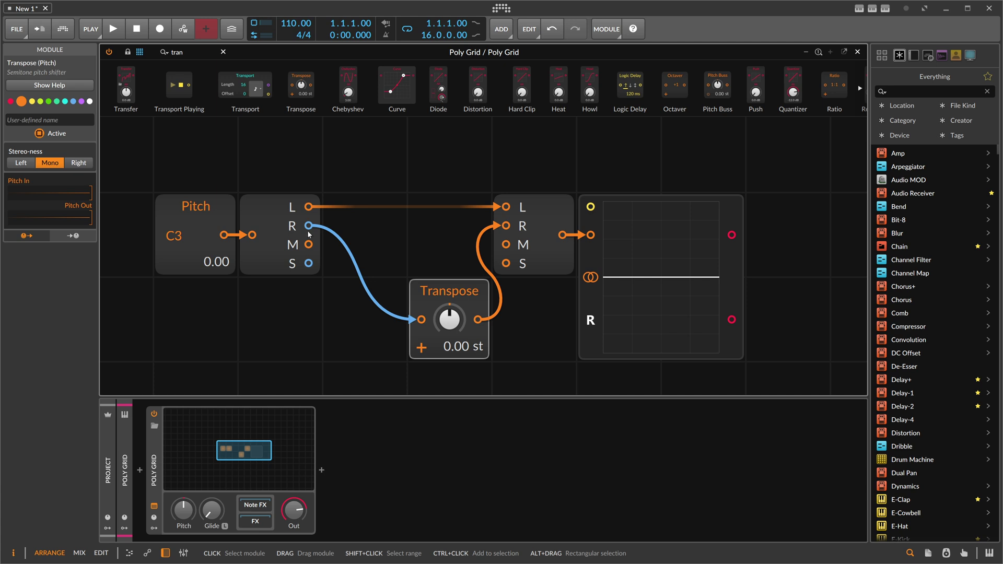
pyautogui.click(277, 212)
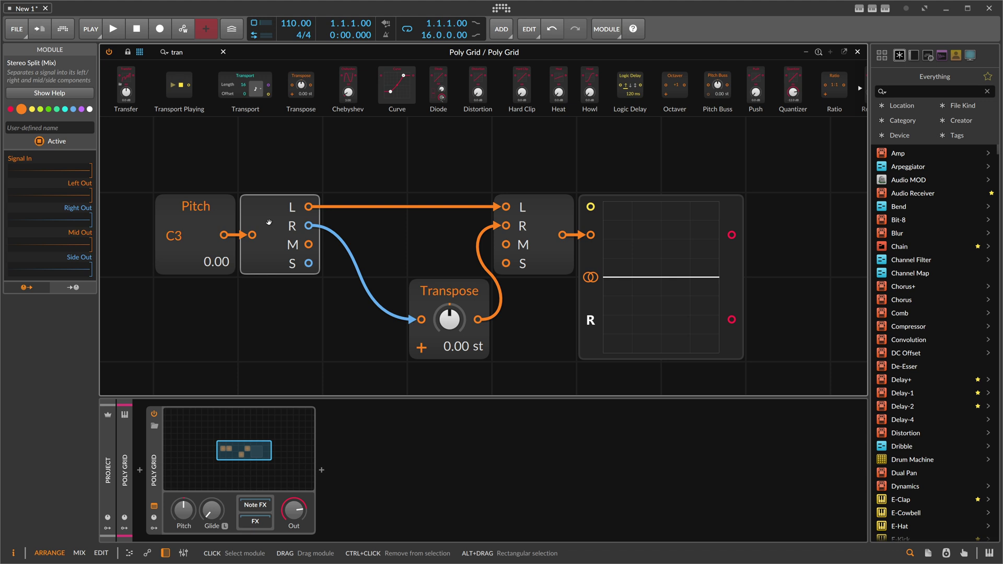
pyautogui.click(517, 211)
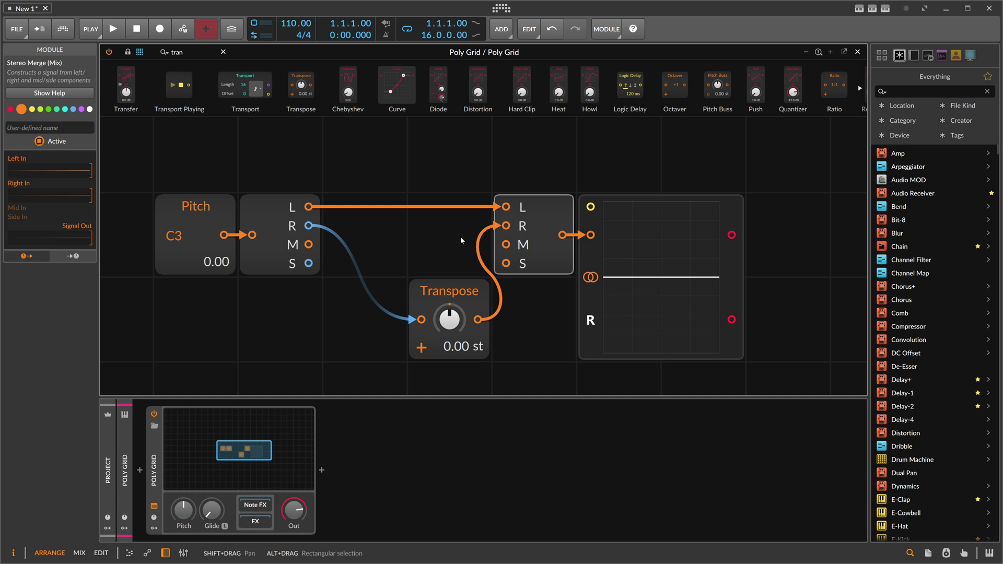
pyautogui.scroll(-1, 439, 241)
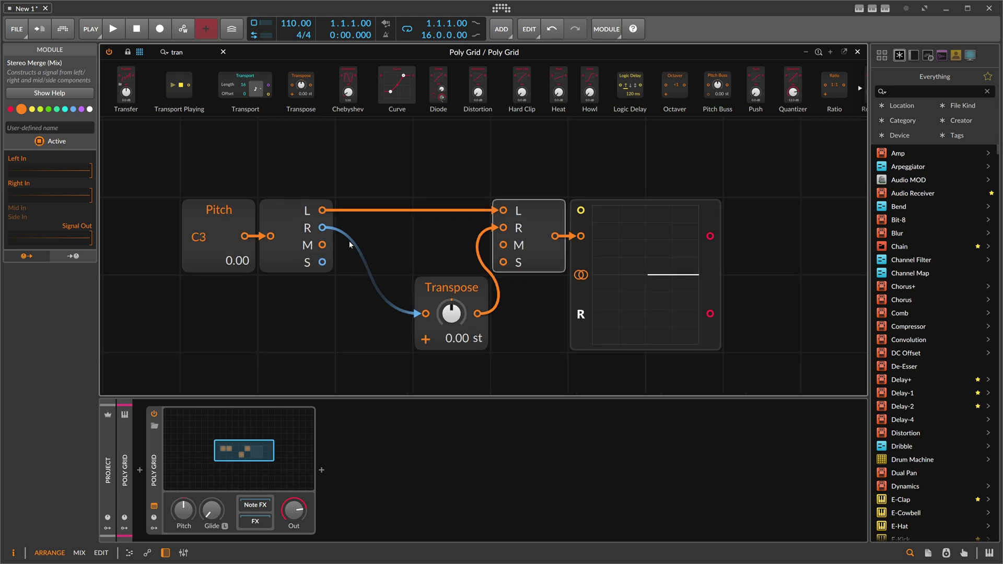
pyautogui.click(450, 288)
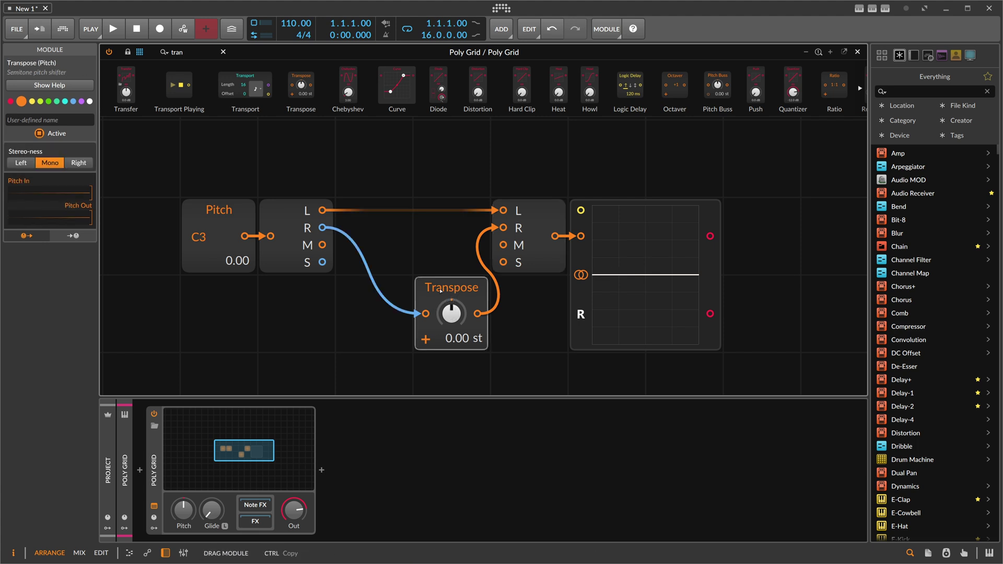
pyautogui.moveTo(450, 289); pyautogui.dragTo(373, 289)
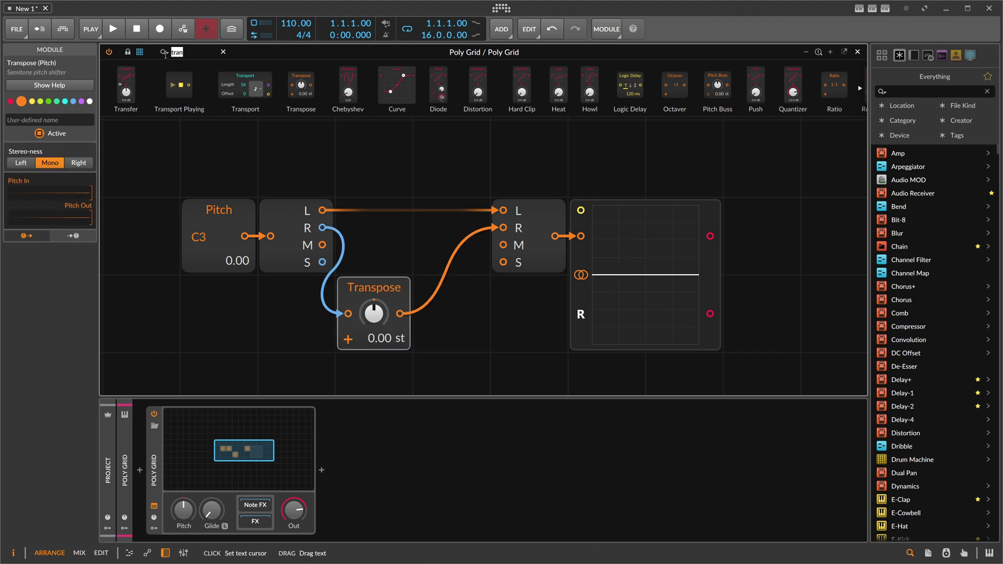
# Insert a second Transpose module in the left channel between Stereo Split and Stereo Merge, and reset both Transpose modules to 0.00 st.
pyautogui.moveTo(302, 86); pyautogui.dragTo(373, 189)
pyautogui.moveTo(374, 314)
pyautogui.mouseDown()
pyautogui.moveTo(373, 334)
pyautogui.moveTo(374, 323)
pyautogui.mouseUp()
pyautogui.doubleClick(374, 313)
pyautogui.doubleClick(374, 161)
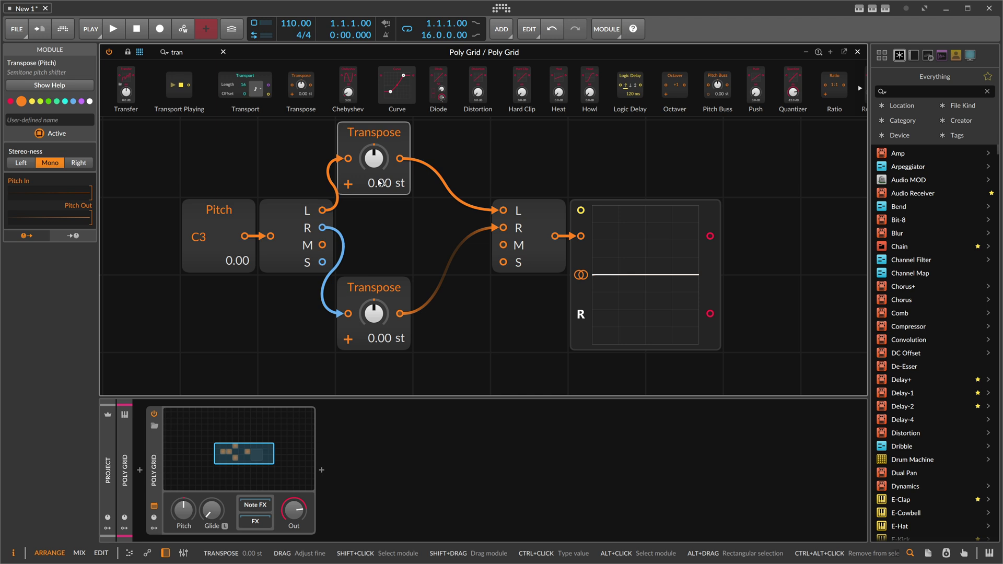
# Place a Sine oscillator on the grid beyond the oscilloscope and reset its stereo detune to 0.00 Hz.
pyautogui.moveTo(486, 142); pyautogui.dragTo(412, 151)
pyautogui.scroll(-3, 410, 150)
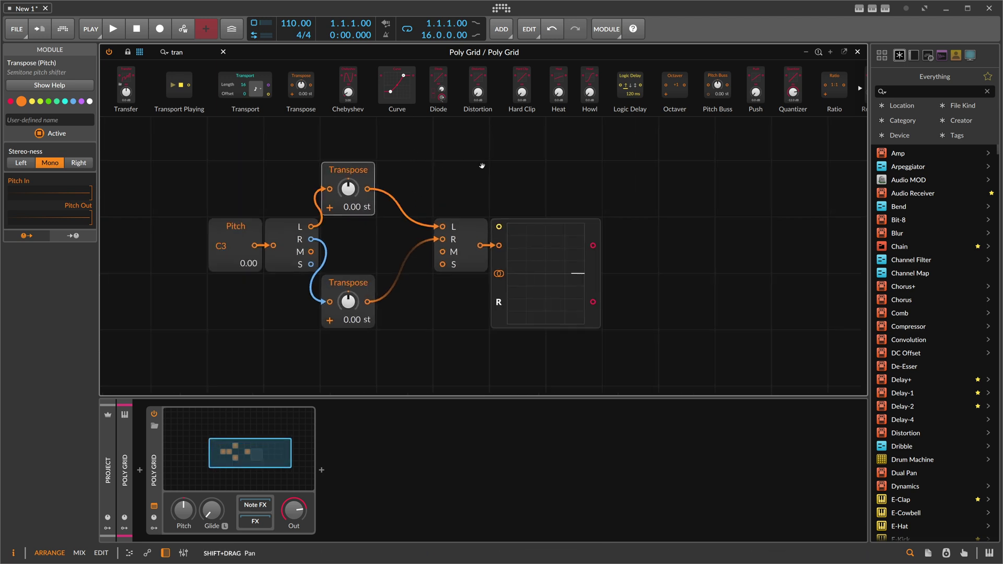
pyautogui.moveTo(488, 166); pyautogui.dragTo(377, 169)
pyautogui.click(177, 52)
pyautogui.write('si')
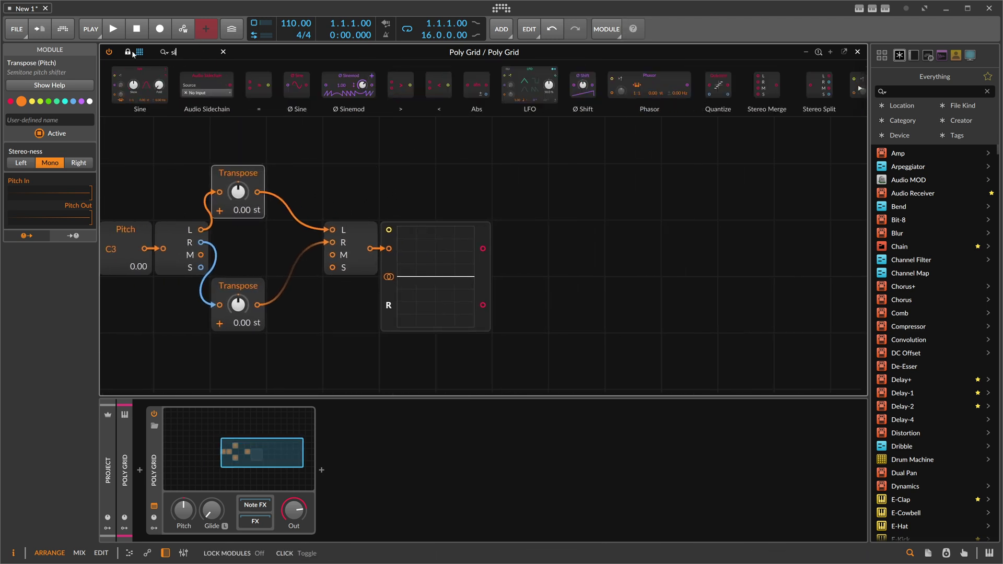
pyautogui.write('ne')
pyautogui.moveTo(136, 84); pyautogui.dragTo(599, 235)
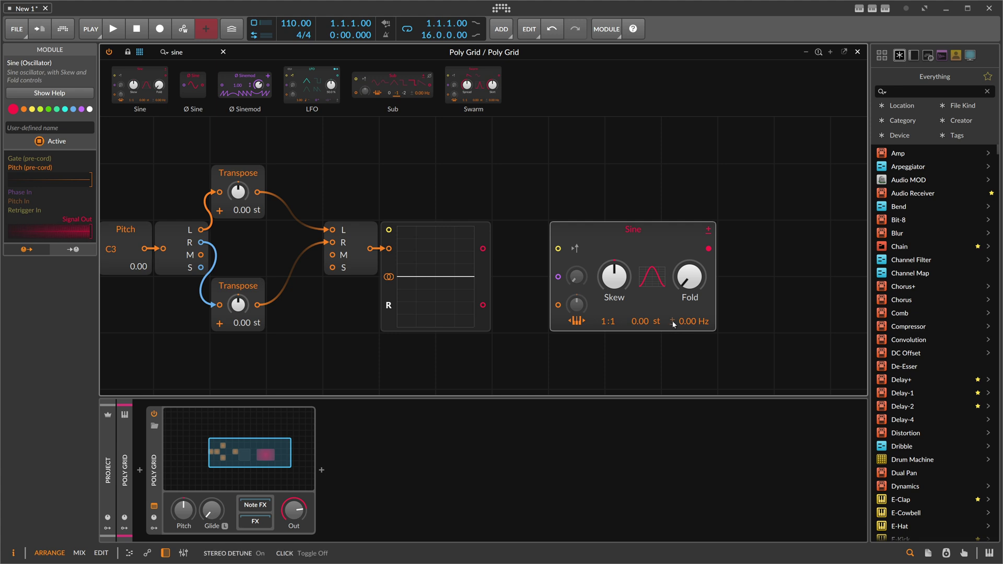
pyautogui.moveTo(672, 321); pyautogui.dragTo(672, 308)
pyautogui.doubleClick(691, 322)
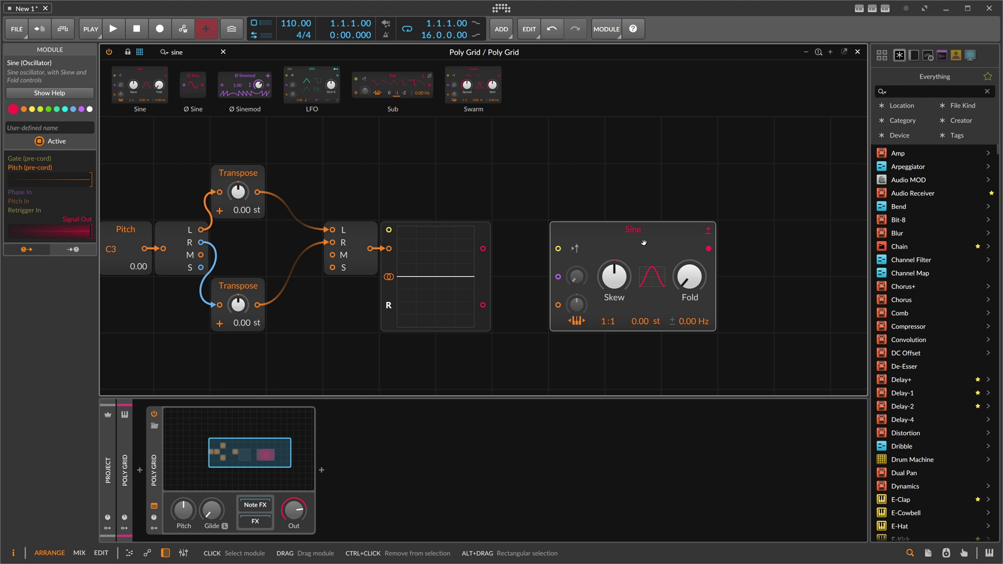
# Add an Amplify module connected to the Sine oscillator's output.
pyautogui.click(206, 54)
pyautogui.write('amp')
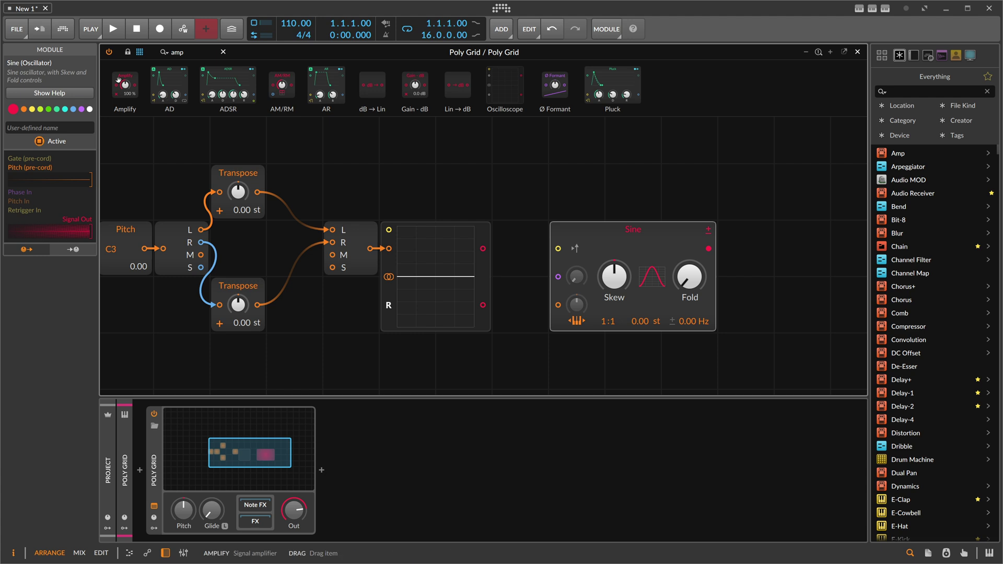
pyautogui.doubleClick(126, 85)
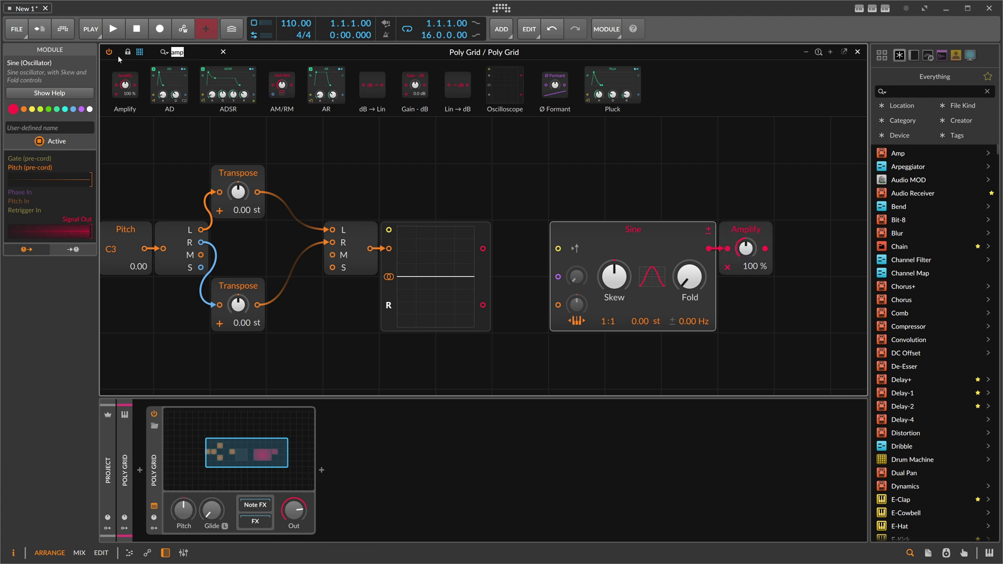
# Add an Audio Out module after Amplify, and try the Sine's stereo detune before resetting it to 0.00 Hz.
pyautogui.write('out')
pyautogui.moveTo(128, 85); pyautogui.dragTo(746, 259)
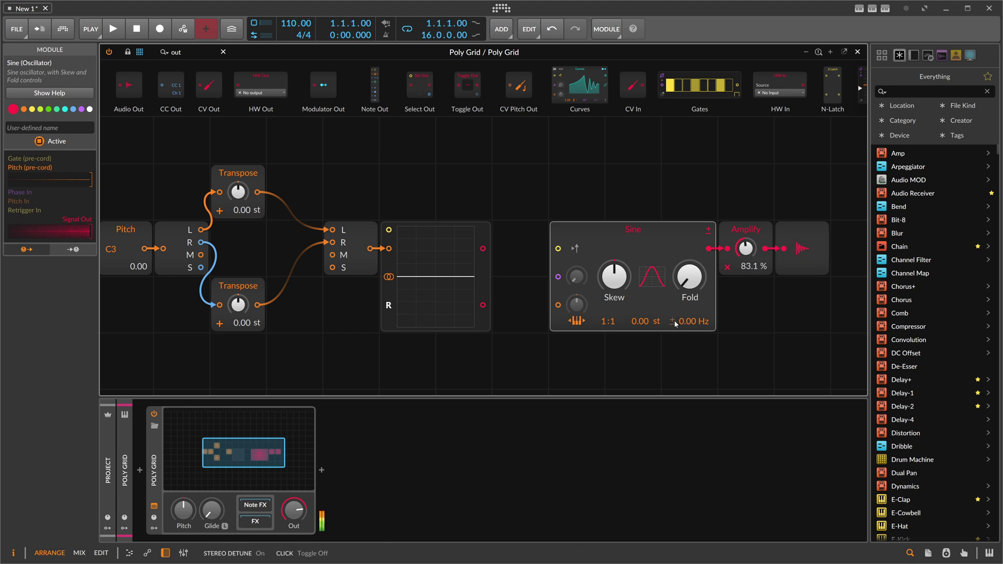
pyautogui.moveTo(689, 321); pyautogui.dragTo(688, 334)
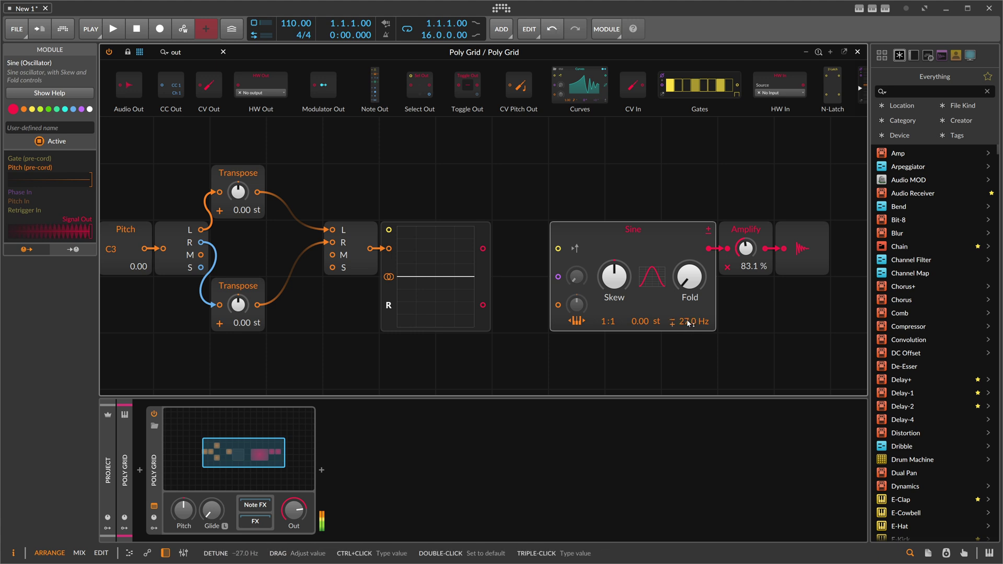
pyautogui.doubleClick(688, 323)
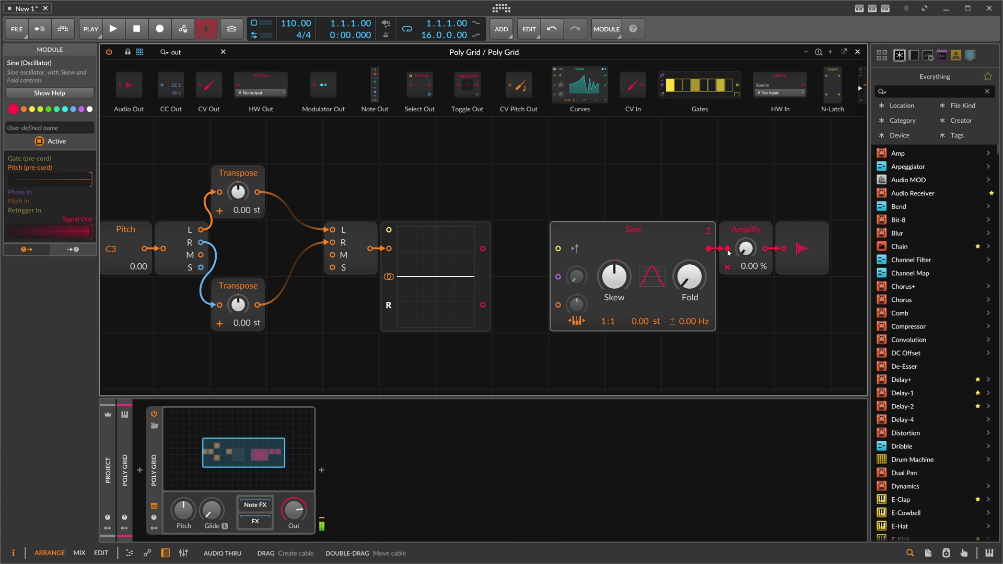
# Connect the oscilloscope's output to the Sine's pitch input and set the left Transpose to 3.36 st, the right to 4.08 st and Amplify to 0.00 %.
pyautogui.moveTo(483, 249); pyautogui.dragTo(551, 308)
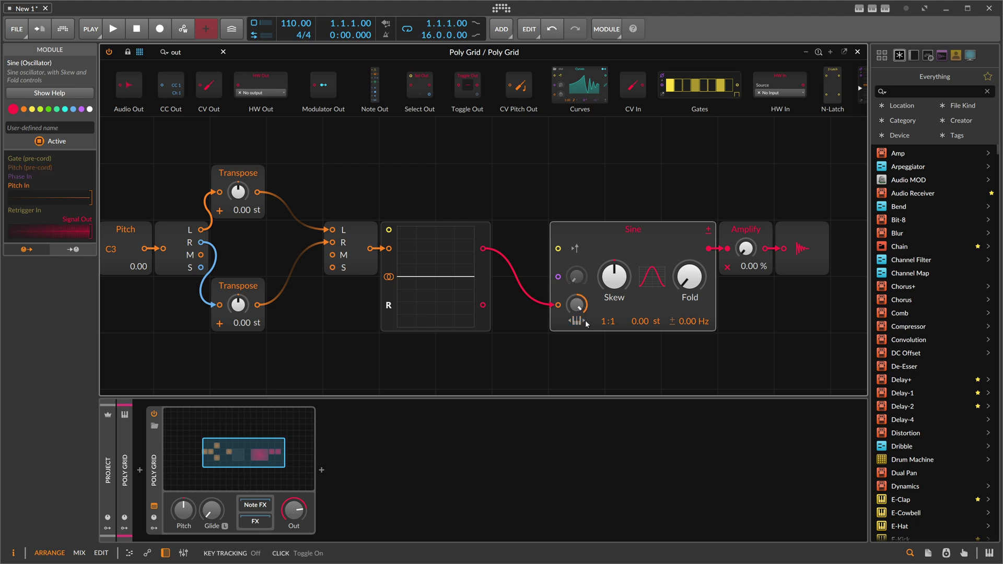
pyautogui.moveTo(237, 191); pyautogui.dragTo(237, 163)
pyautogui.moveTo(238, 305)
pyautogui.mouseDown()
pyautogui.moveTo(238, 280)
pyautogui.moveTo(238, 298)
pyautogui.mouseUp()
pyautogui.moveTo(238, 192); pyautogui.dragTo(237, 214)
pyautogui.moveTo(743, 247); pyautogui.dragTo(743, 315)
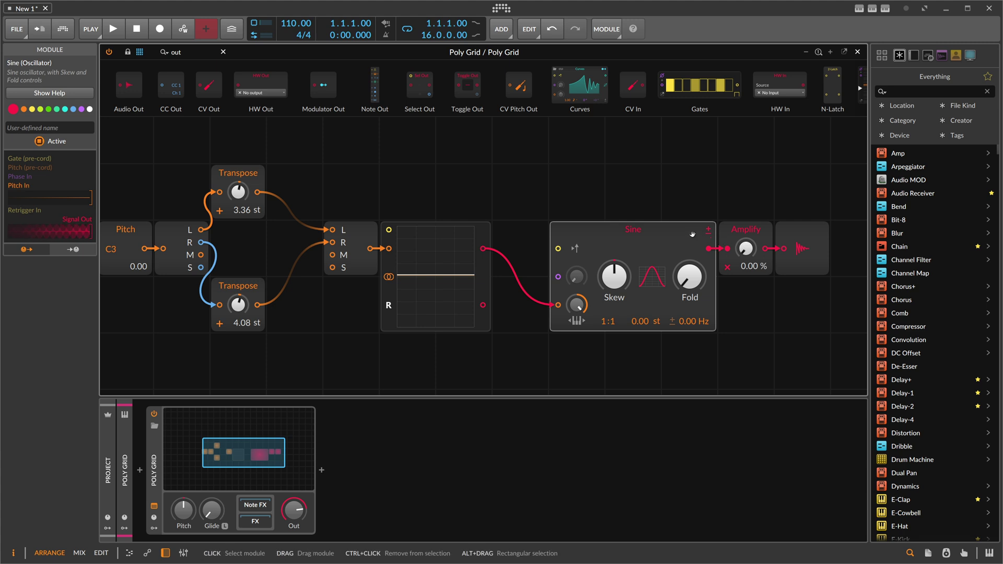
# Move the Sine directly beside the oscilloscope, and shift Amplify and Audio Out one cell farther away from it.
pyautogui.moveTo(665, 232); pyautogui.dragTo(608, 232)
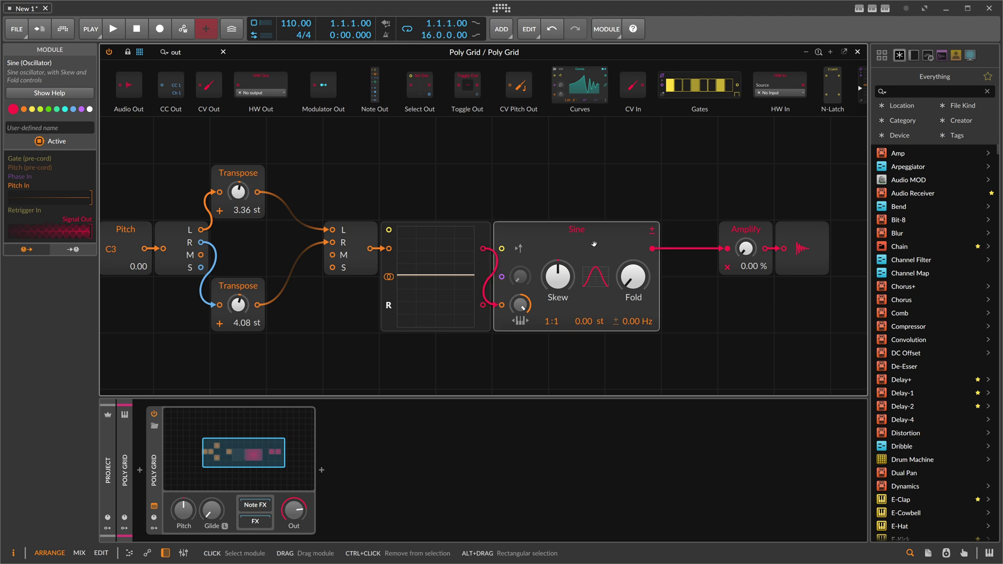
pyautogui.moveTo(803, 223); pyautogui.dragTo(742, 215)
# Insert a Stereo Split module directly after the Sine and remove the cable running from its L output into Amplify.
pyautogui.click(176, 53)
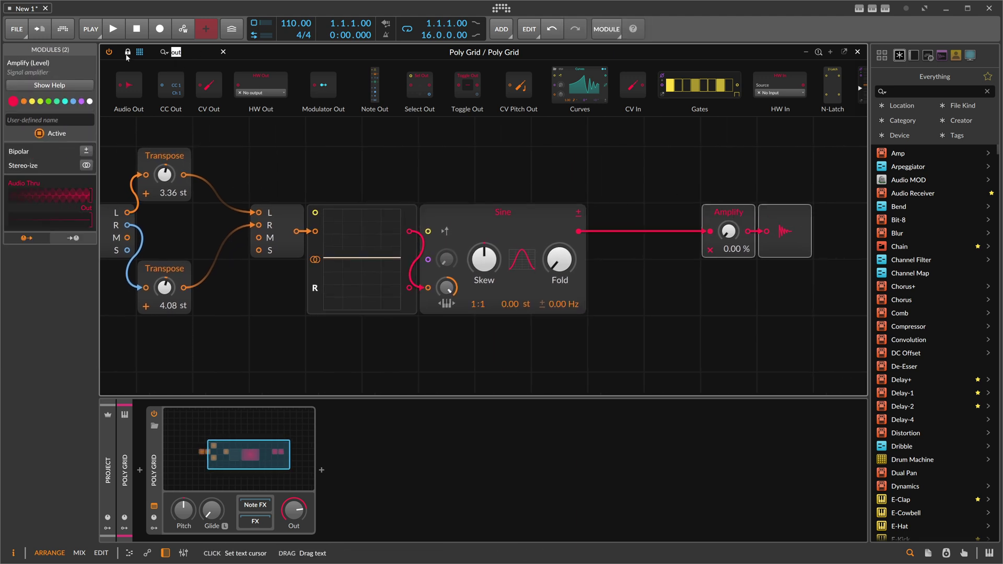
pyautogui.write('stere')
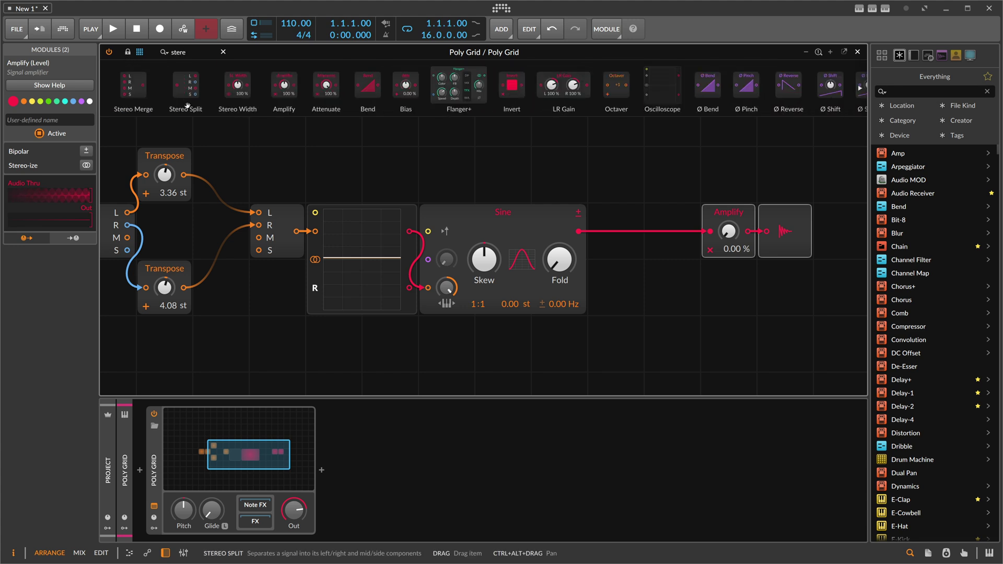
pyautogui.moveTo(167, 93); pyautogui.dragTo(597, 215)
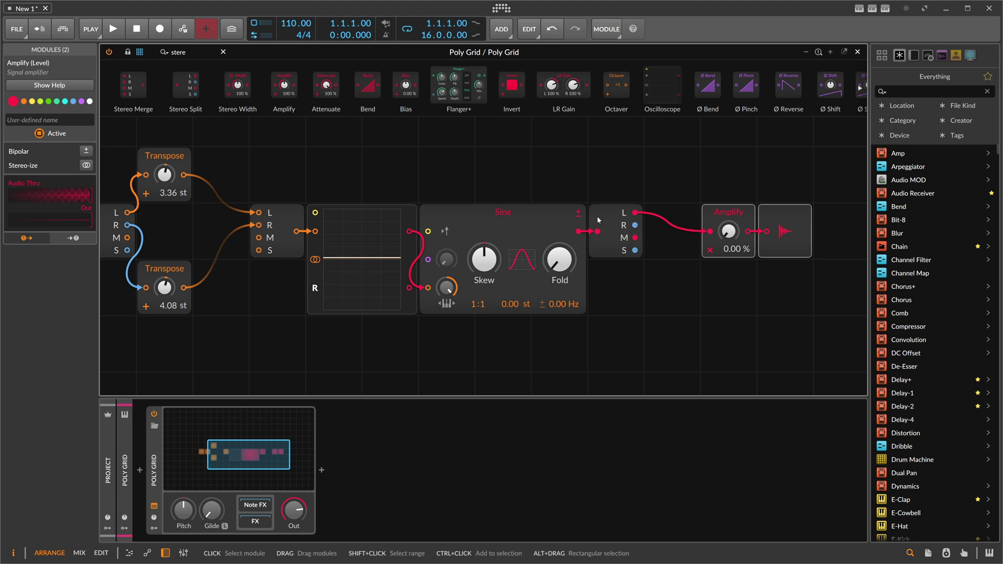
pyautogui.doubleClick(709, 231)
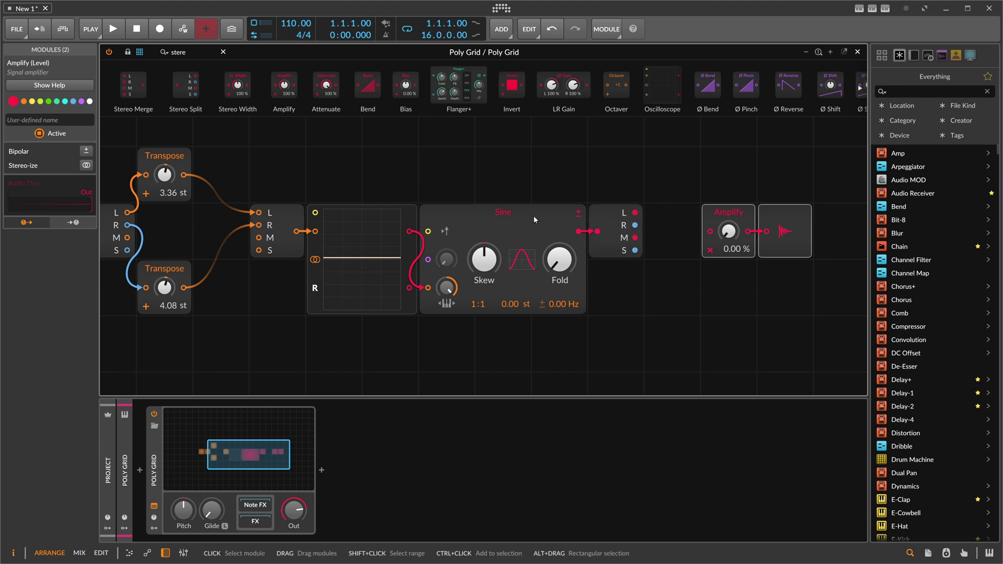
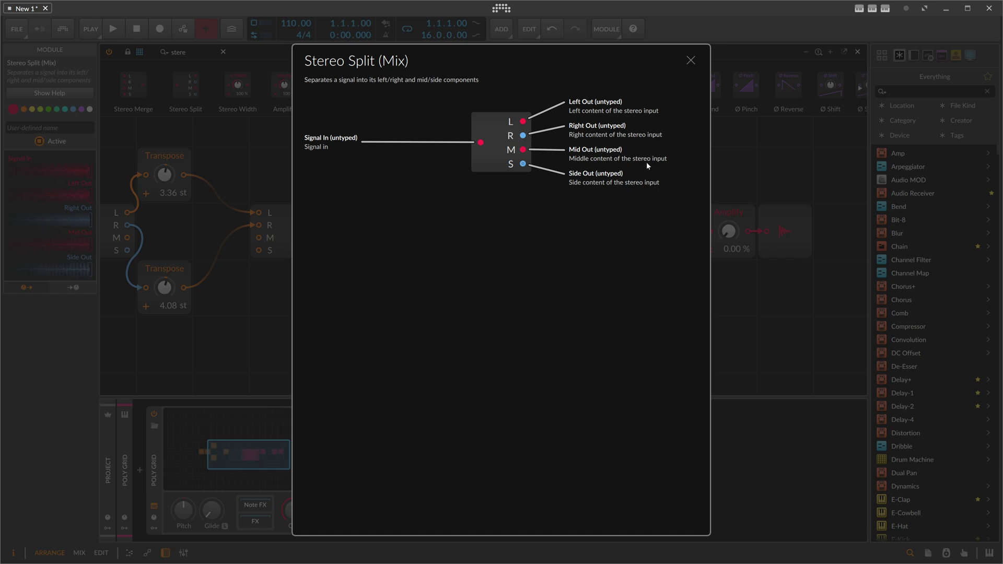
# Close the Stereo Split help and try different pitch offsets and volumes, ending at 6.00 st left, -20.16 st right and Amplify 0.00 %.
pyautogui.click(691, 60)
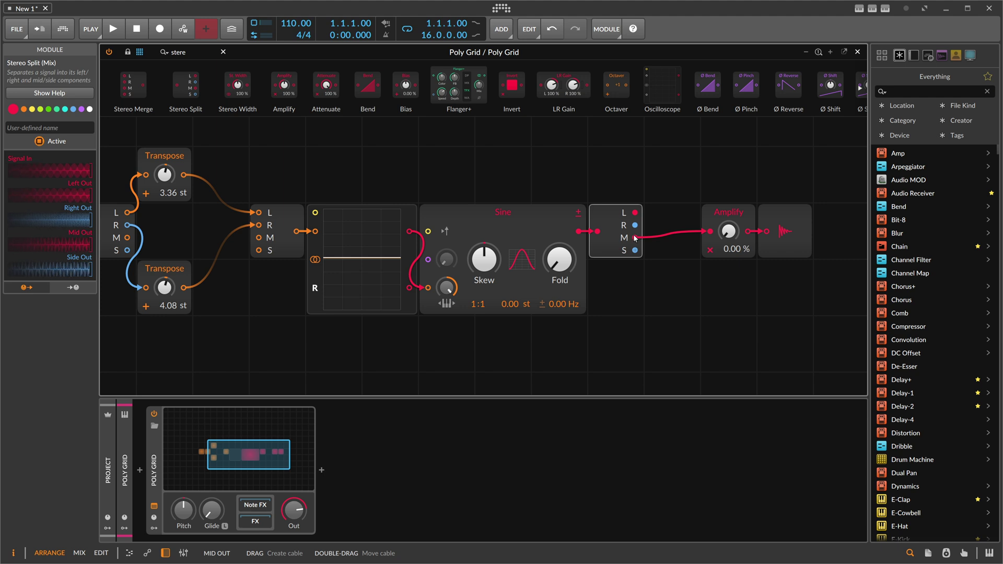
pyautogui.doubleClick(729, 233)
pyautogui.moveTo(164, 175); pyautogui.dragTo(165, 151)
pyautogui.moveTo(164, 288); pyautogui.dragTo(164, 330)
pyautogui.moveTo(167, 182); pyautogui.dragTo(167, 214)
pyautogui.moveTo(167, 288); pyautogui.dragTo(167, 266)
pyautogui.moveTo(165, 176); pyautogui.dragTo(166, 180)
pyautogui.moveTo(729, 231); pyautogui.dragTo(729, 254)
pyautogui.moveTo(170, 192); pyautogui.dragTo(170, 173)
pyautogui.moveTo(164, 288); pyautogui.dragTo(164, 294)
pyautogui.moveTo(165, 175); pyautogui.dragTo(164, 195)
pyautogui.moveTo(727, 230); pyautogui.dragTo(727, 260)
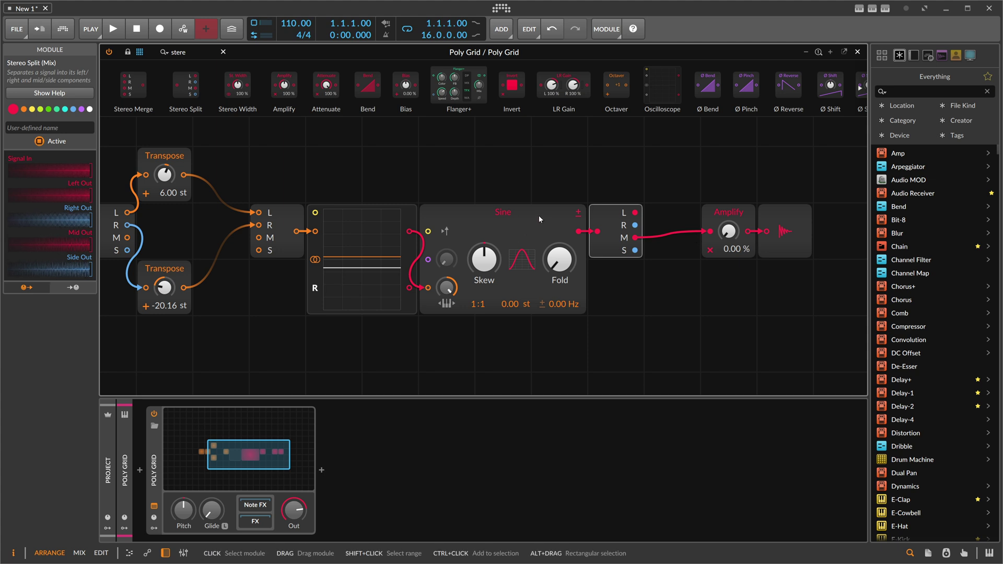
# Delete both Transpose modules between the first Stereo Split and the Stereo Merge.
pyautogui.moveTo(348, 179); pyautogui.dragTo(529, 178)
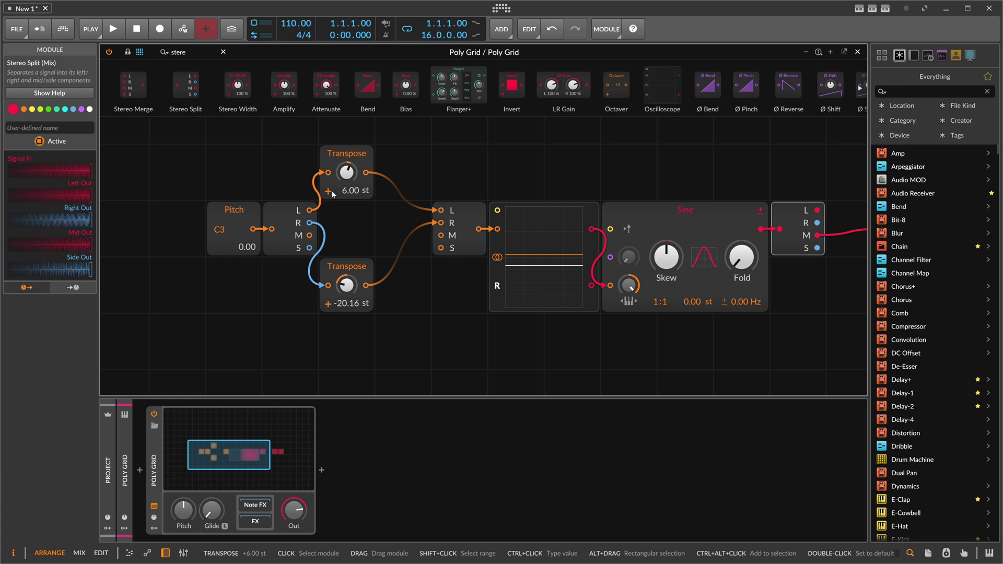
pyautogui.click(352, 220)
pyautogui.moveTo(296, 148); pyautogui.dragTo(397, 162)
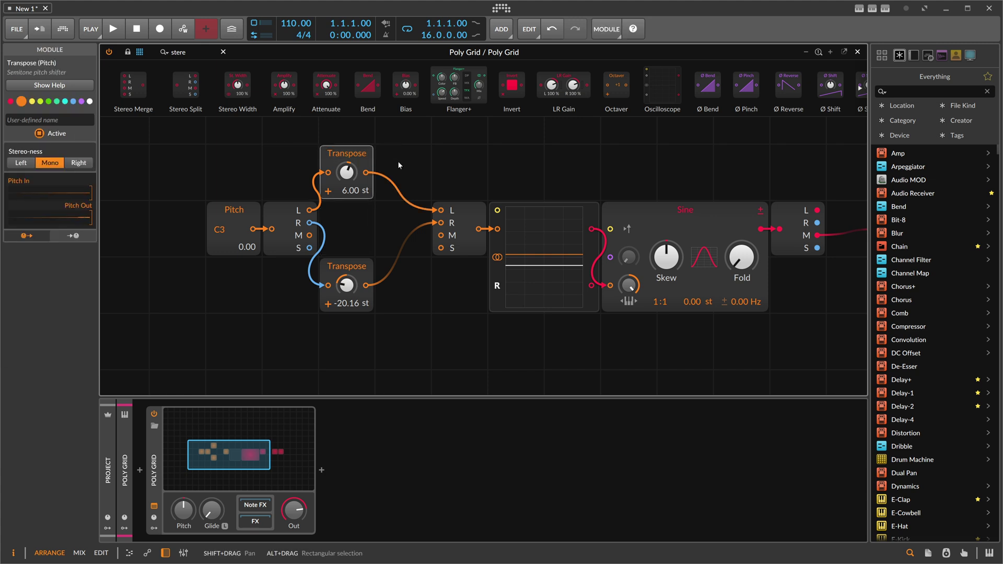
pyautogui.press('Delete')
pyautogui.moveTo(440, 210); pyautogui.dragTo(408, 228)
pyautogui.click(347, 269)
pyautogui.press('Delete')
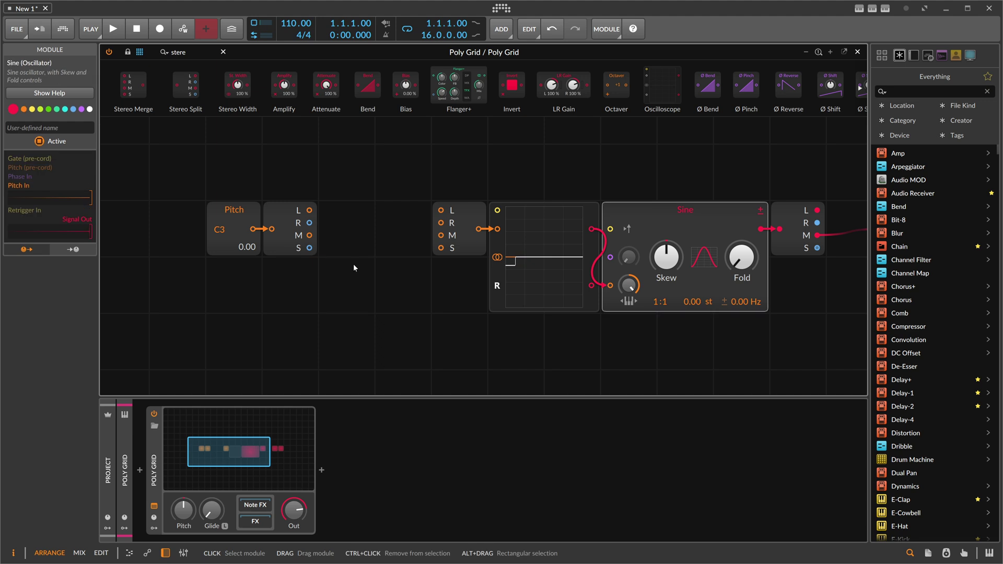
# Insert a Transpose module from the Stereo Split's S output to the Stereo Merge's S input and reset it to 0.00 st.
pyautogui.moveTo(291, 186); pyautogui.dragTo(476, 302)
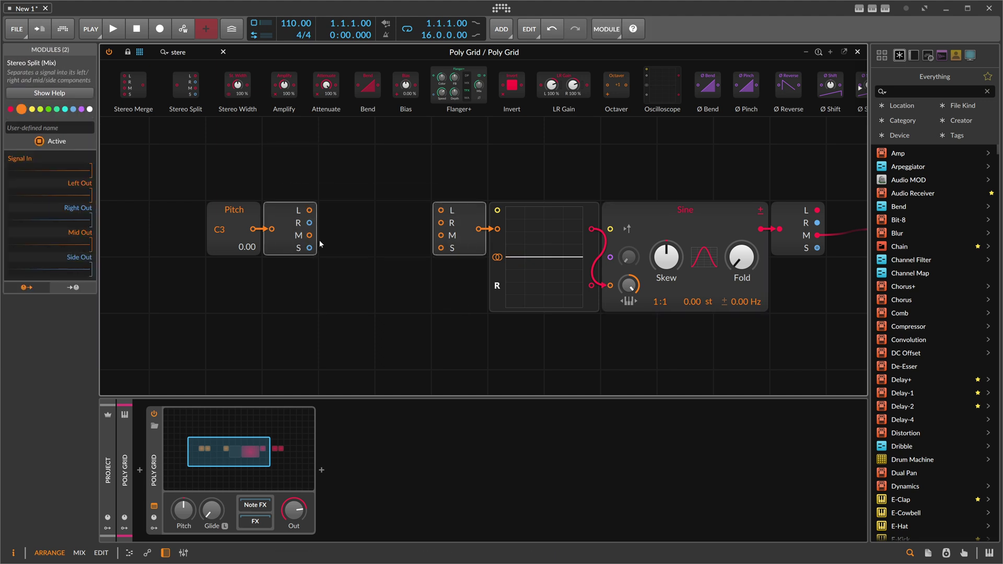
pyautogui.click(457, 231)
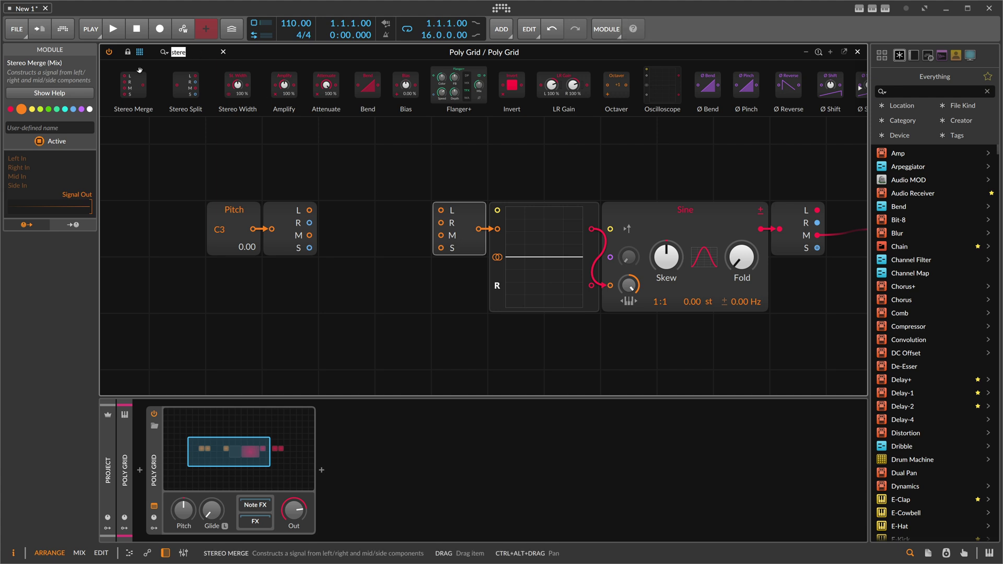
pyautogui.write('tran')
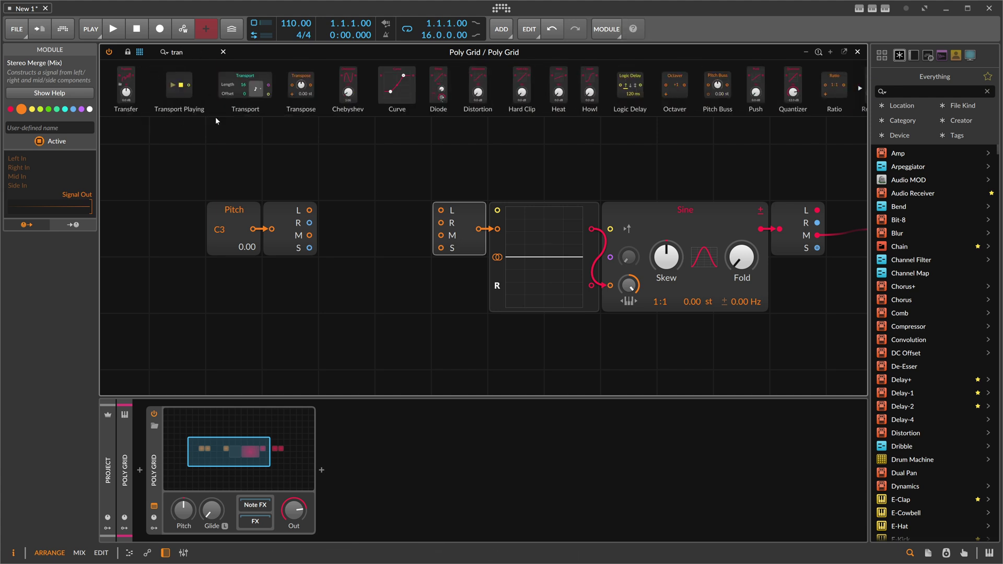
pyautogui.moveTo(301, 87); pyautogui.dragTo(441, 248)
pyautogui.moveTo(376, 221); pyautogui.dragTo(346, 239)
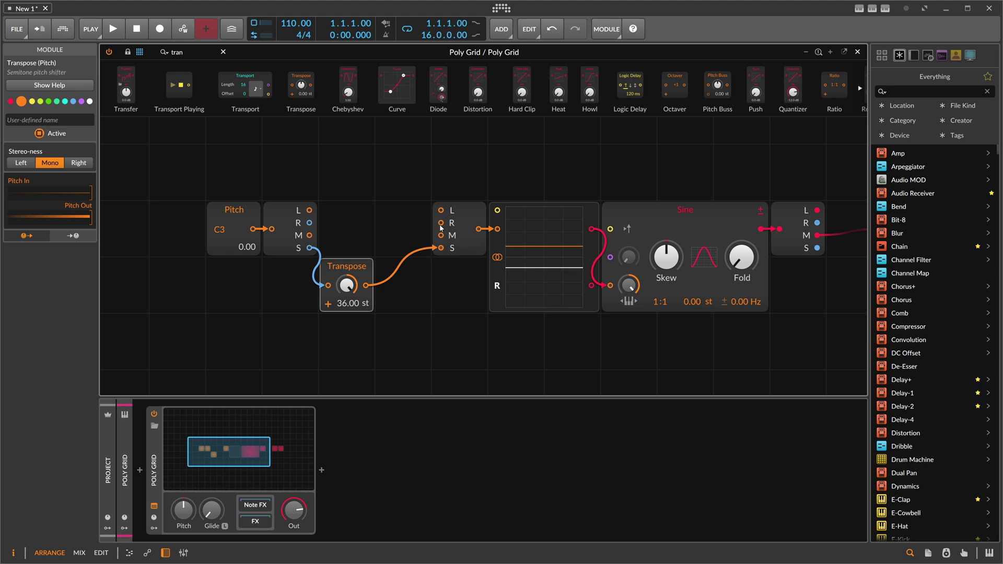
pyautogui.moveTo(347, 285)
pyautogui.mouseDown()
pyautogui.moveTo(349, 321)
pyautogui.moveTo(349, 291)
pyautogui.mouseUp()
pyautogui.doubleClick(349, 287)
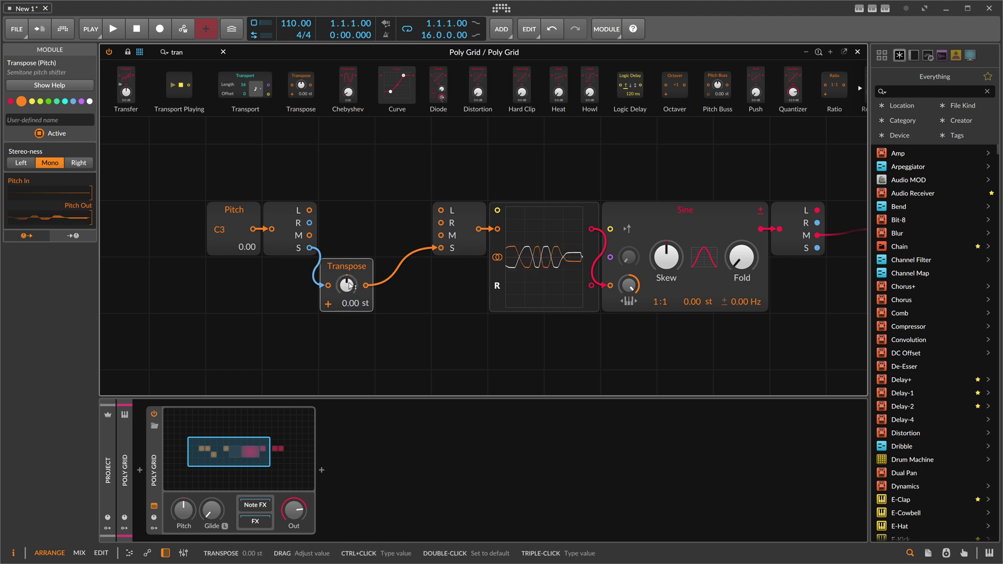
# Try the Transpose at -36.00 st and the Sine's detune at 20.1 Hz with Amplify at 0.00 %, then reset both pitch values to zero.
pyautogui.moveTo(243, 455); pyautogui.dragTo(260, 457)
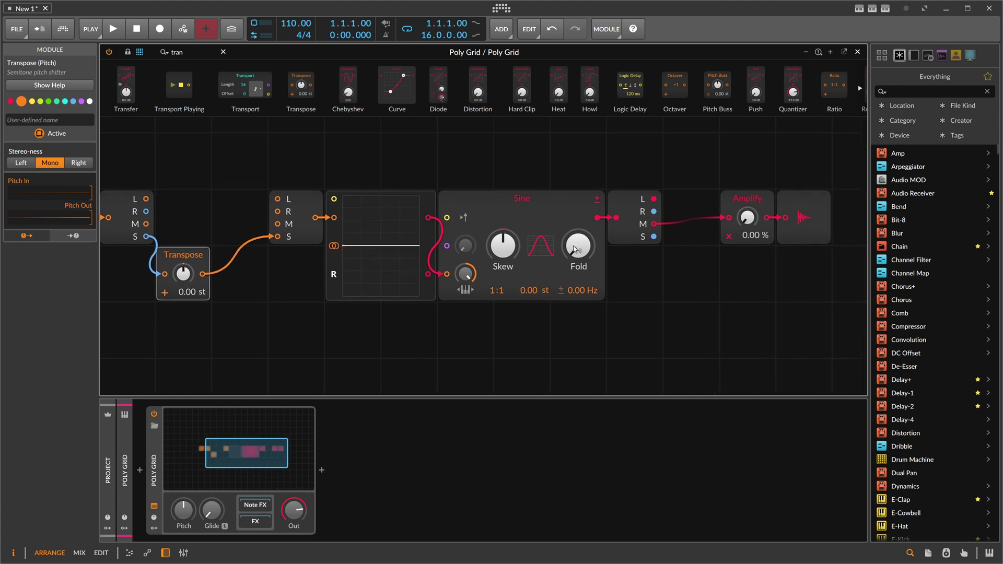
pyautogui.moveTo(183, 273); pyautogui.dragTo(183, 312)
pyautogui.moveTo(746, 217); pyautogui.dragTo(747, 259)
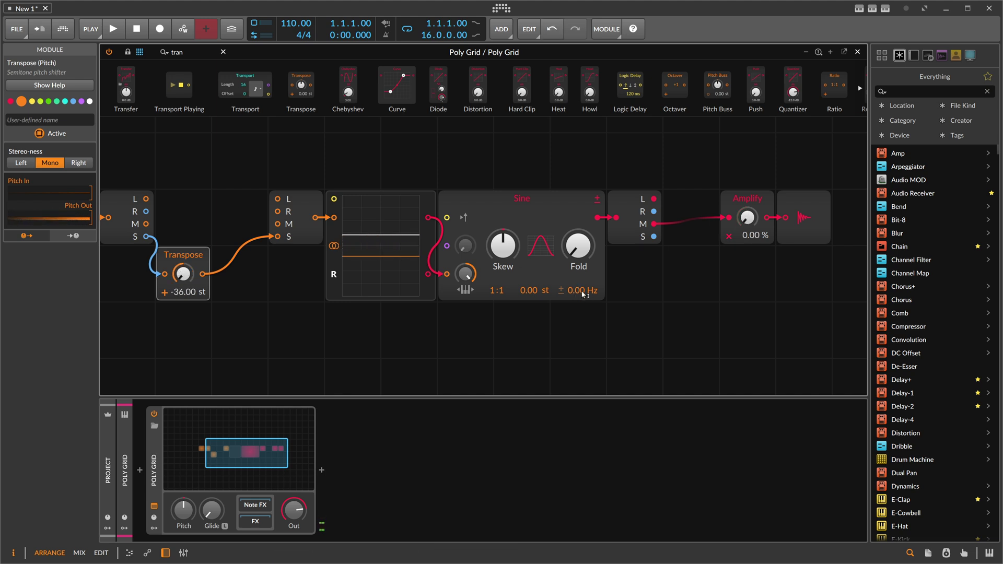
pyautogui.moveTo(577, 292)
pyautogui.mouseDown()
pyautogui.moveTo(578, 266)
pyautogui.moveTo(570, 291)
pyautogui.mouseUp()
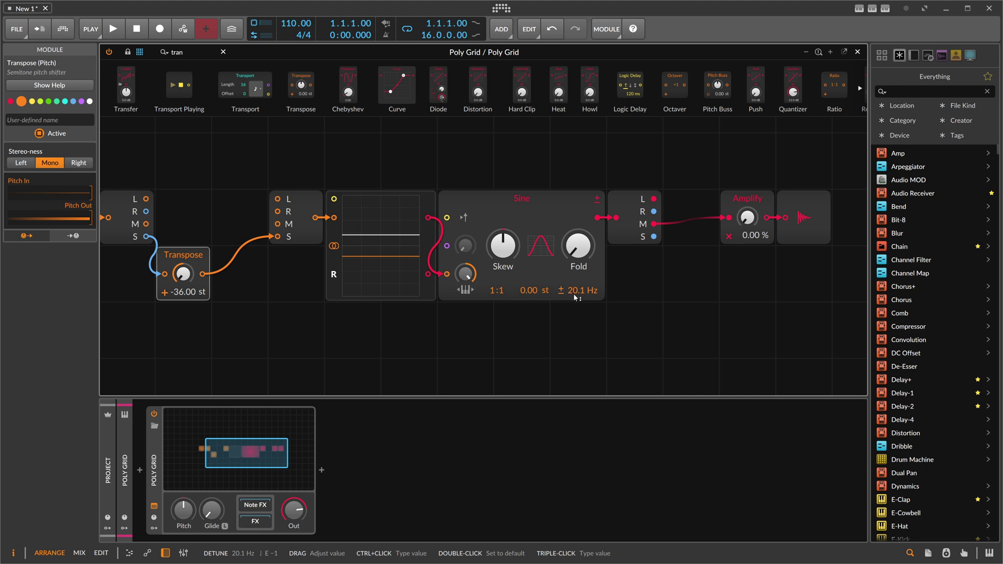
pyautogui.doubleClick(571, 290)
pyautogui.doubleClick(182, 274)
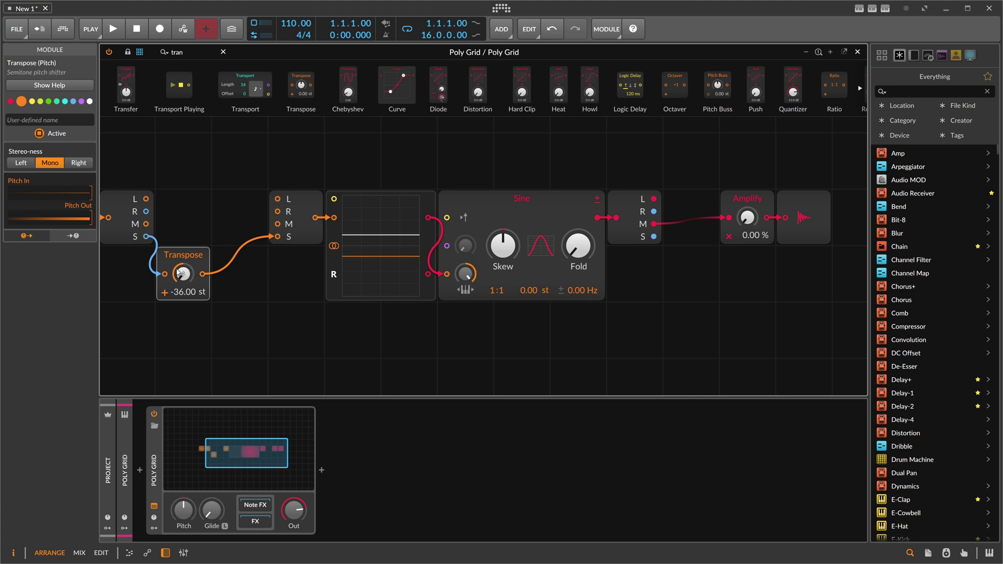
# Insert an AD envelope module between the Sine and the Stereo Split that follows it.
pyautogui.moveTo(175, 165); pyautogui.dragTo(219, 169)
pyautogui.click(185, 204)
pyautogui.click(324, 222)
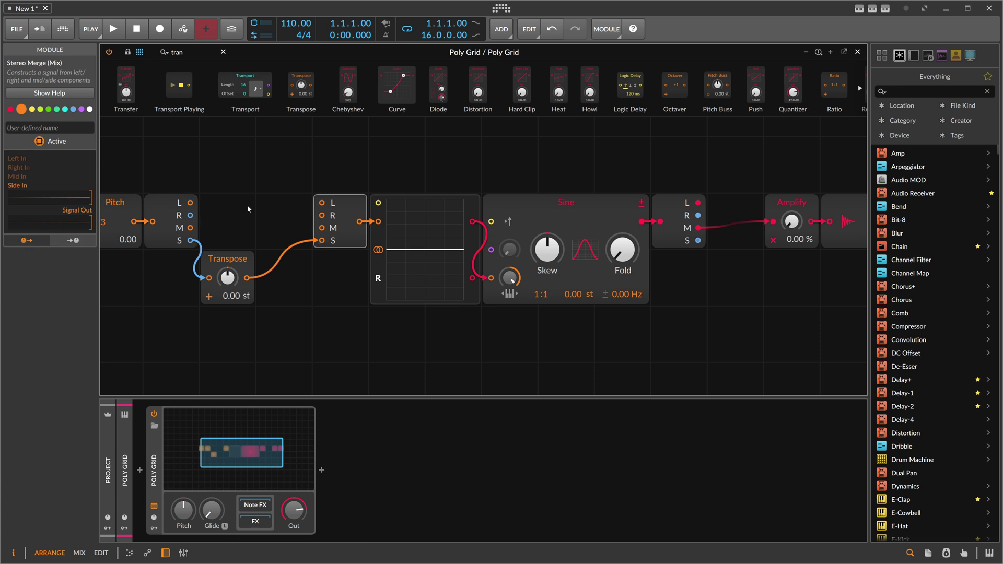
pyautogui.scroll(-2, 267, 191)
pyautogui.scroll(-1, 289, 191)
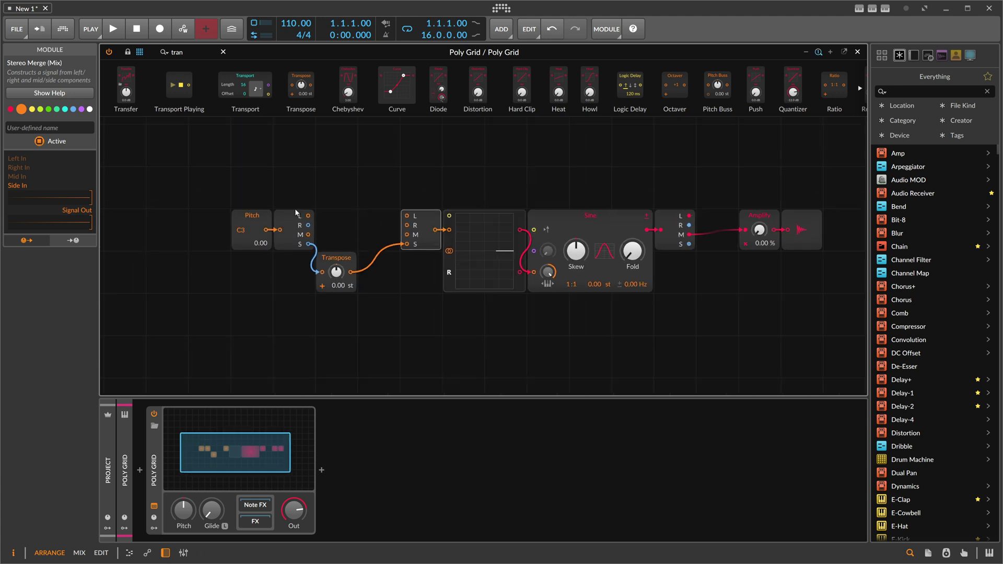
pyautogui.click(256, 218)
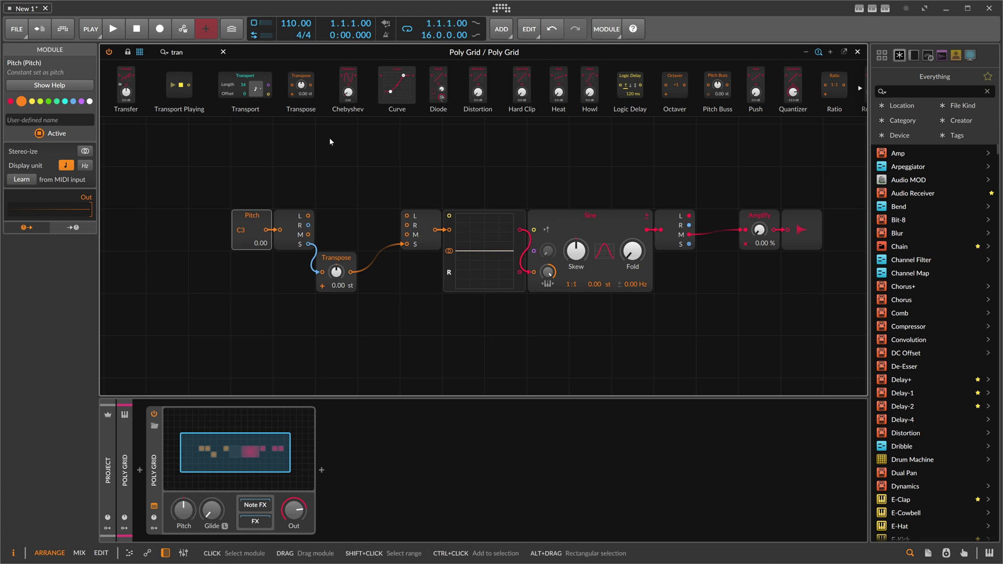
pyautogui.click(184, 52)
pyautogui.write('ad')
pyautogui.moveTo(134, 80); pyautogui.dragTo(650, 234)
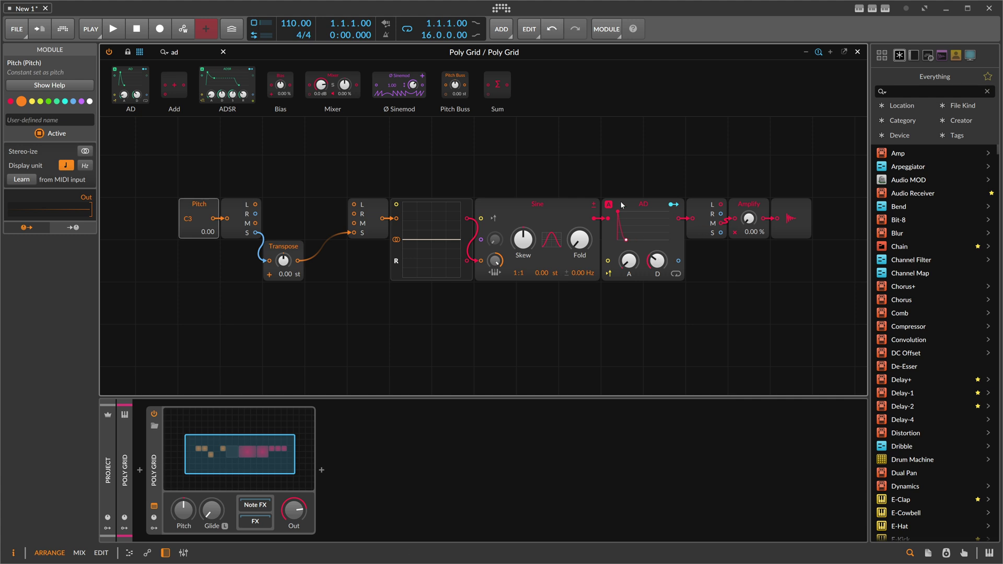
# Add a Triggers module with N = 4 wired to the AD's trigger input, and test Amplify at 52.5 % before restoring 0.00 %.
pyautogui.write('trigger')
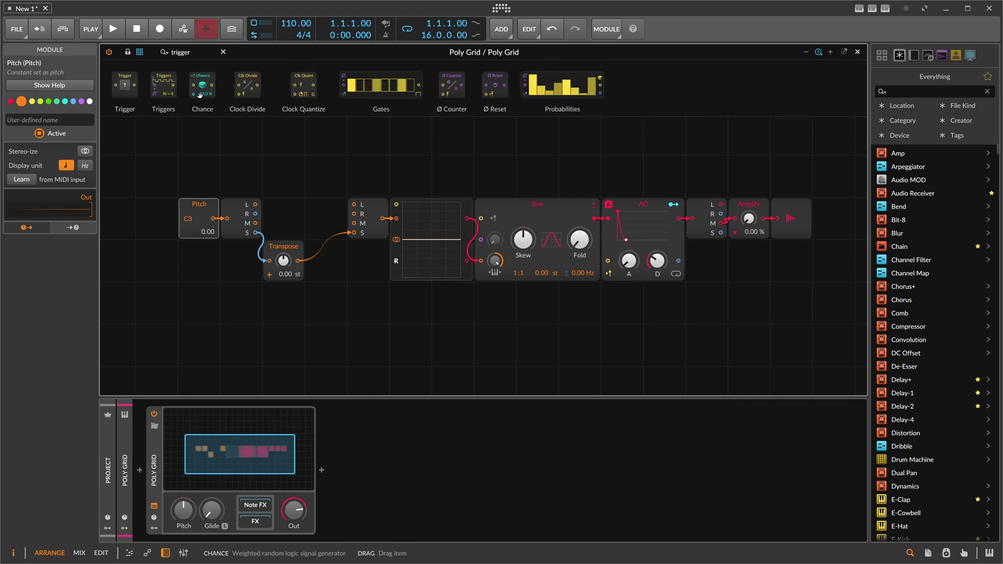
pyautogui.moveTo(163, 85); pyautogui.dragTo(607, 260)
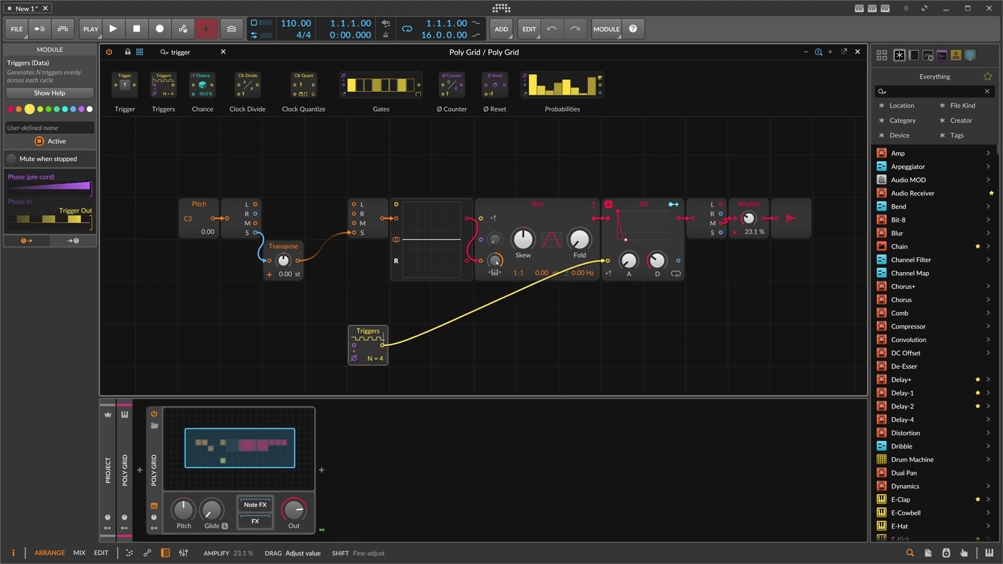
pyautogui.moveTo(748, 230); pyautogui.dragTo(747, 217)
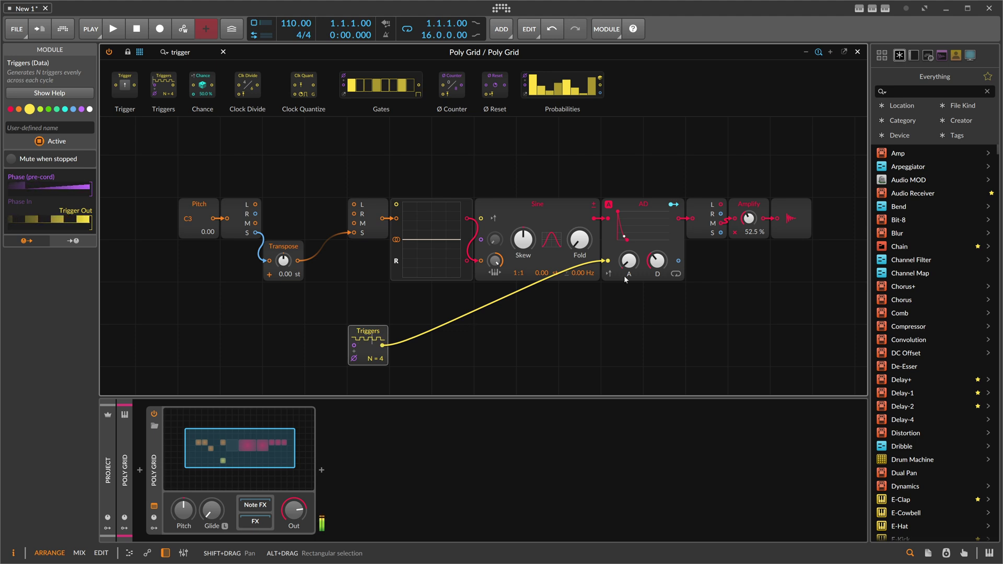
pyautogui.hotkey('ctrl', 'z')
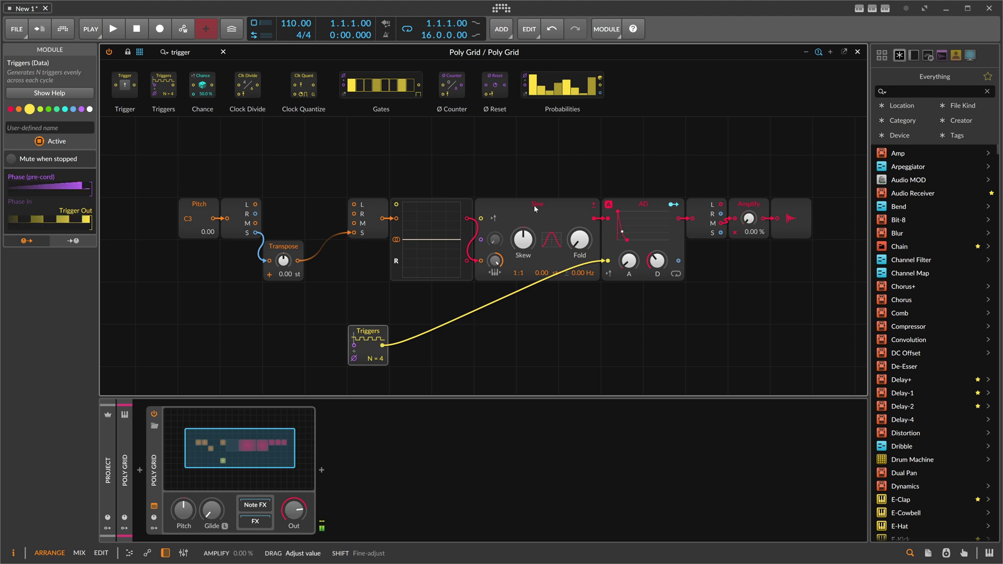
# Place a copy of the Stereo Merge beside Triggers, remove its cable from Transpose and connect Triggers to its L input.
pyautogui.click(368, 225)
pyautogui.hotkey('ctrl', 'v')
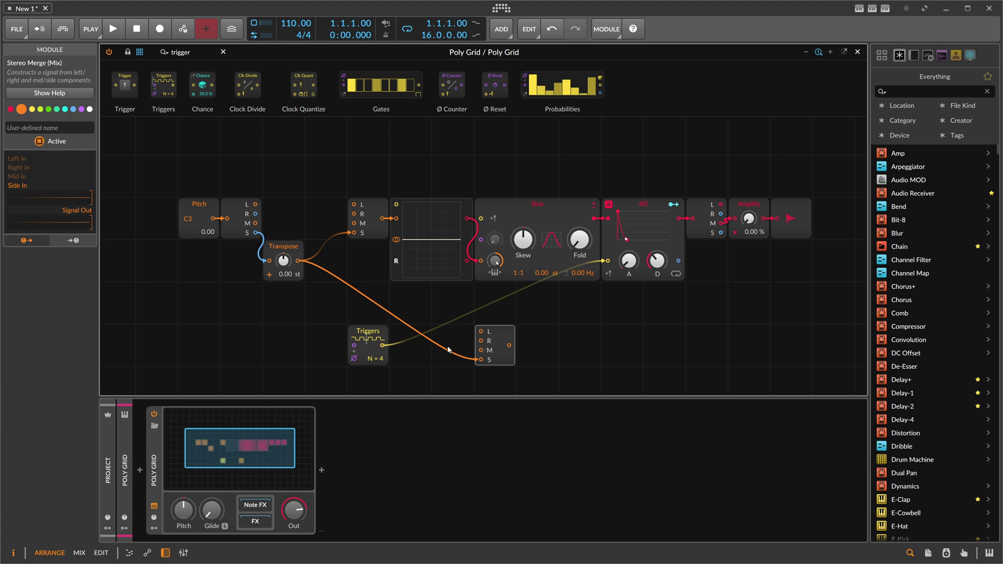
pyautogui.doubleClick(450, 349)
pyautogui.moveTo(383, 346); pyautogui.dragTo(481, 331)
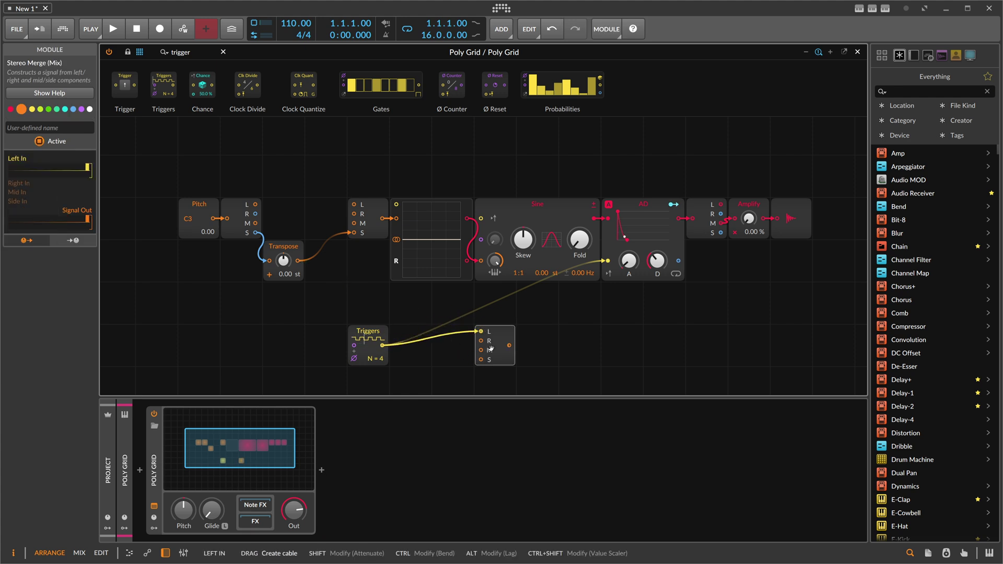
# Add a second Triggers module with N = 6 into the copied Stereo Merge's R input, and route the merge output to the AD's trigger input.
pyautogui.click(379, 329)
pyautogui.moveTo(376, 358); pyautogui.dragTo(606, 222)
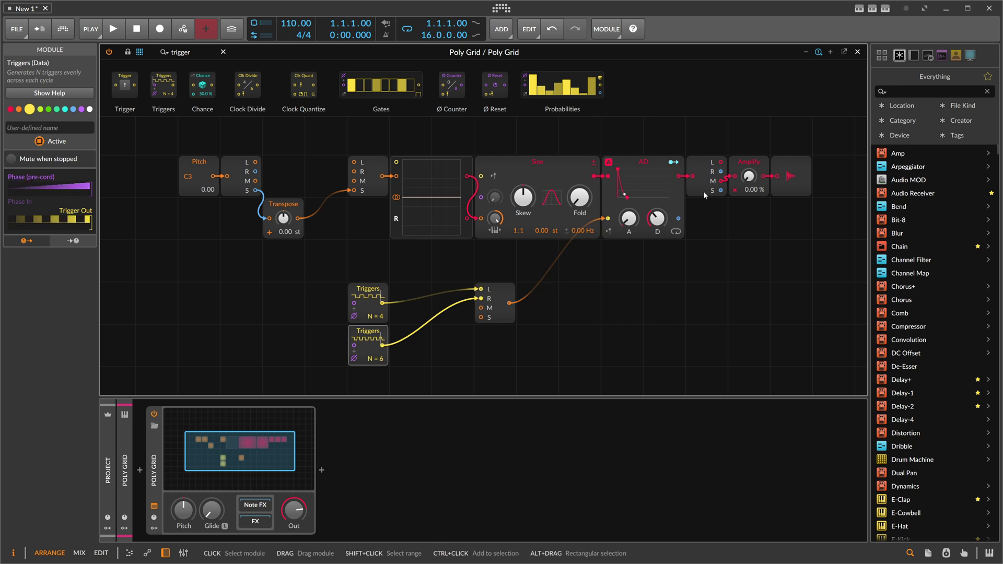
# Raise Amplify to 100 %, set the L-channel Triggers to N = 3 and the R-channel Triggers to N = 7, and fine-tune the AD's decay.
pyautogui.moveTo(748, 176); pyautogui.dragTo(748, 157)
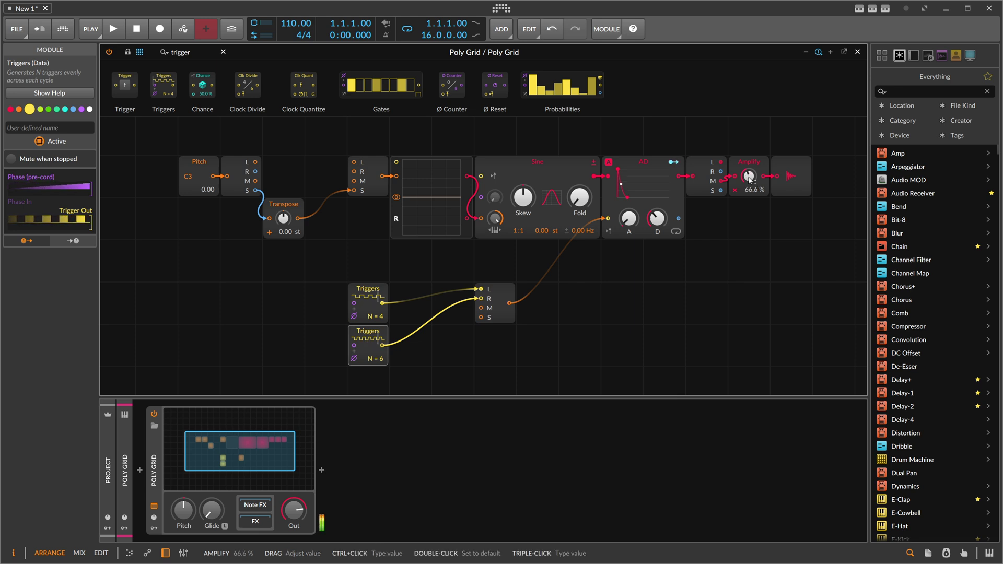
pyautogui.moveTo(387, 318); pyautogui.dragTo(386, 323)
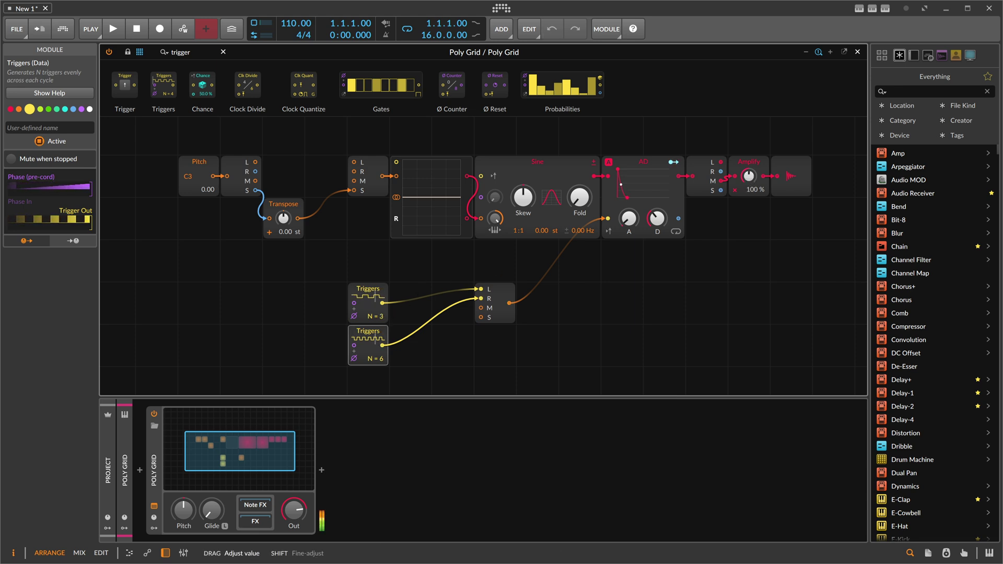
pyautogui.moveTo(387, 356); pyautogui.dragTo(387, 352)
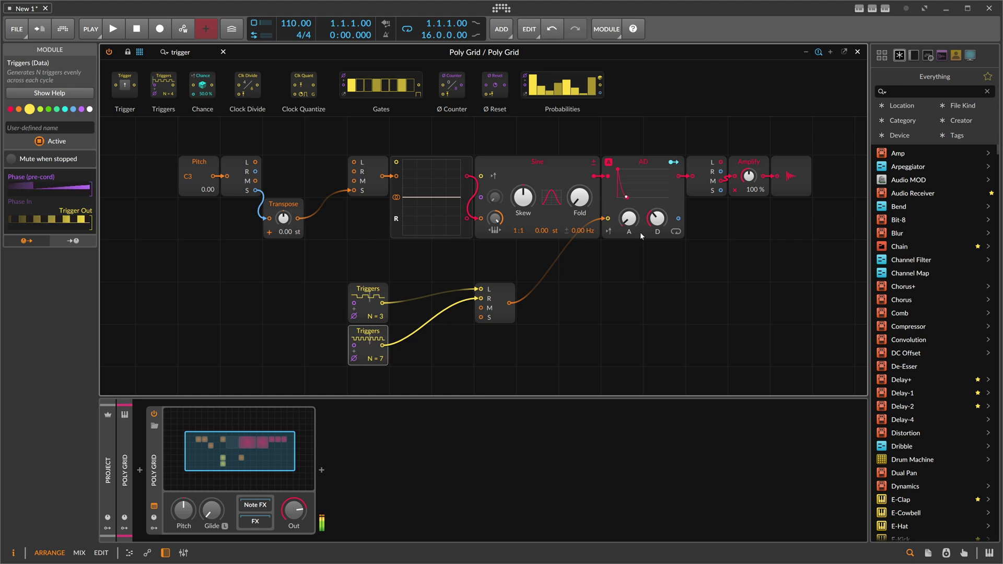
pyautogui.moveTo(657, 219); pyautogui.dragTo(657, 222)
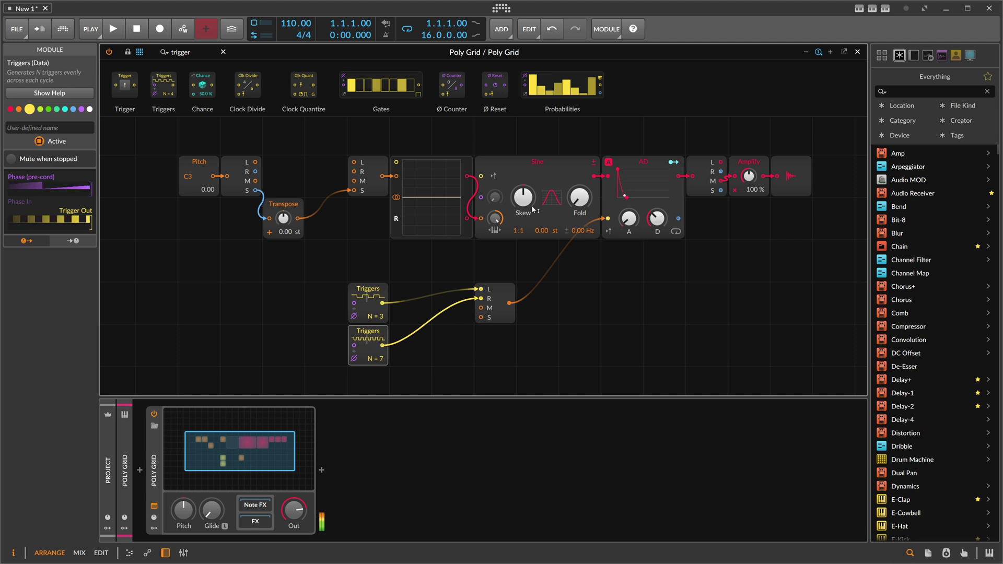
# Try the Side-channel Transpose at 24.24 st and 0.96 st, and leave it at 19.92 st.
pyautogui.moveTo(283, 218); pyautogui.dragTo(283, 192)
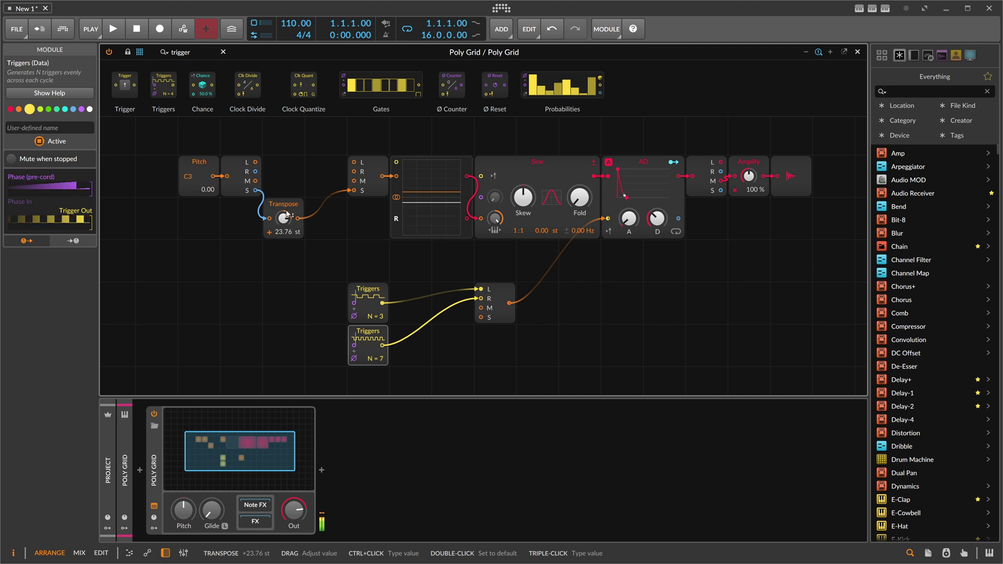
pyautogui.moveTo(285, 219); pyautogui.dragTo(284, 216)
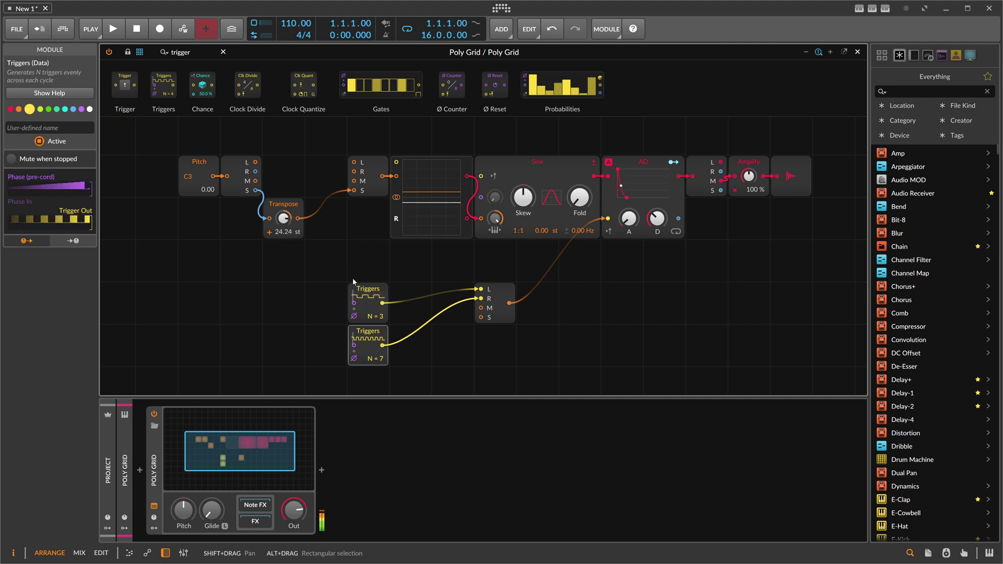
pyautogui.click(375, 296)
pyautogui.click(376, 339)
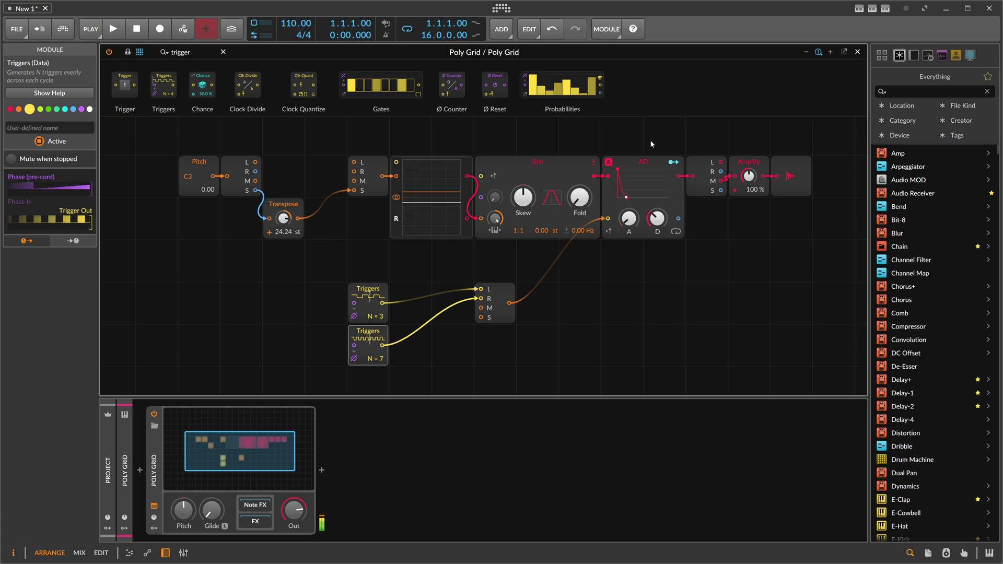
pyautogui.moveTo(284, 219); pyautogui.dragTo(283, 225)
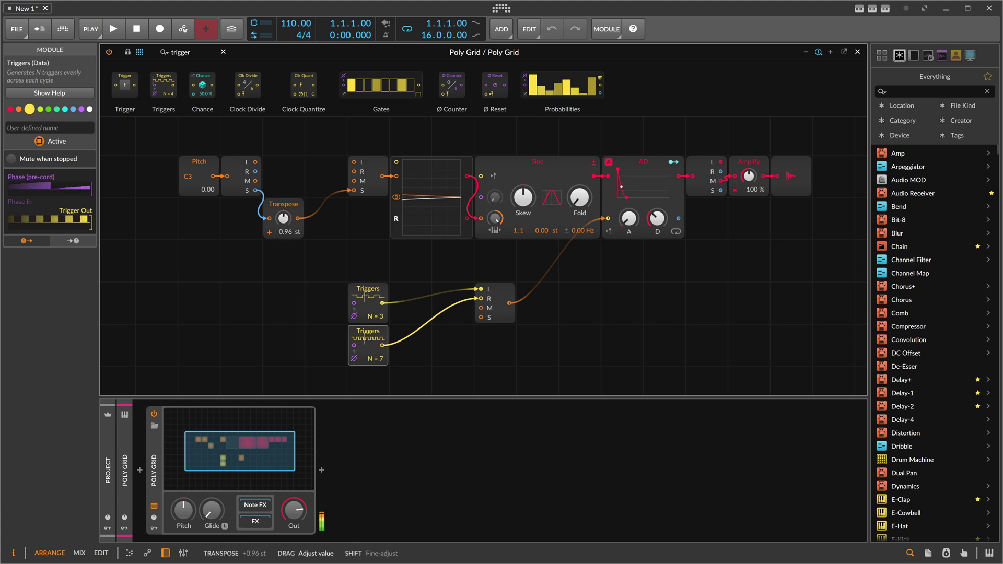
pyautogui.moveTo(284, 219)
pyautogui.mouseDown()
pyautogui.moveTo(284, 227)
pyautogui.moveTo(284, 202)
pyautogui.moveTo(287, 221)
pyautogui.mouseUp()
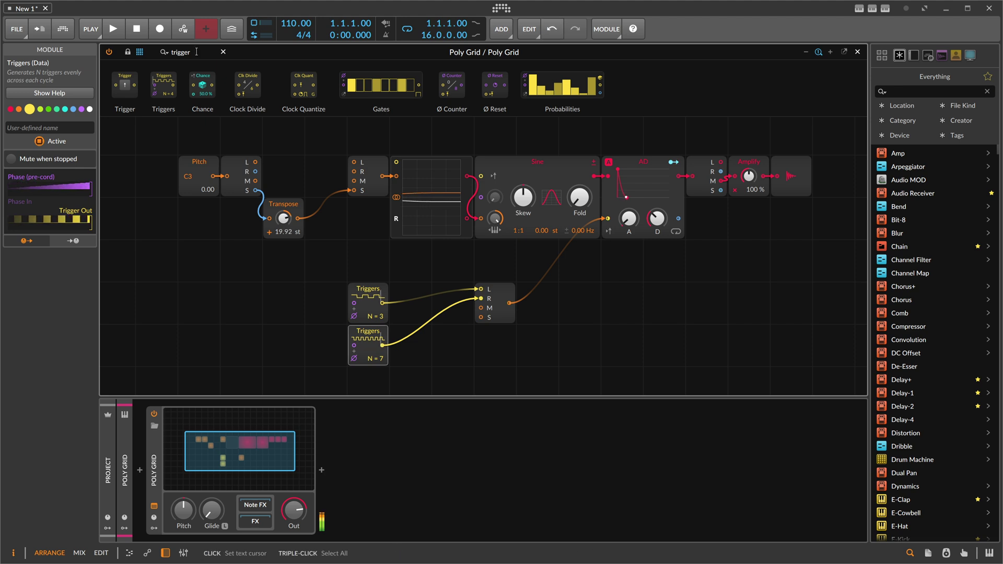
# Insert a Pitch Quantize module directly after the pitch Stereo Merge and enable only F and the five black keys in it.
pyautogui.write('quan')
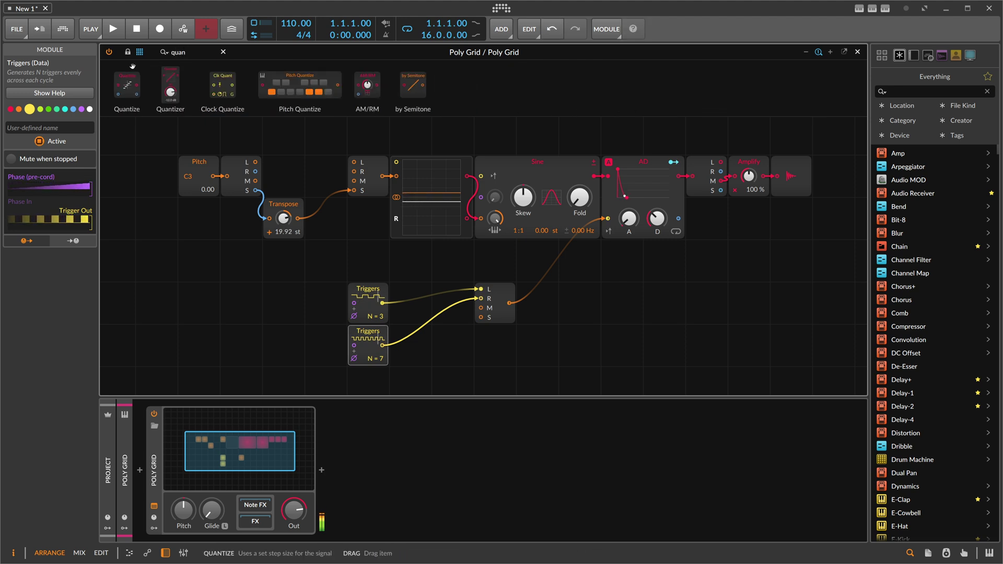
pyautogui.moveTo(266, 79); pyautogui.dragTo(381, 177)
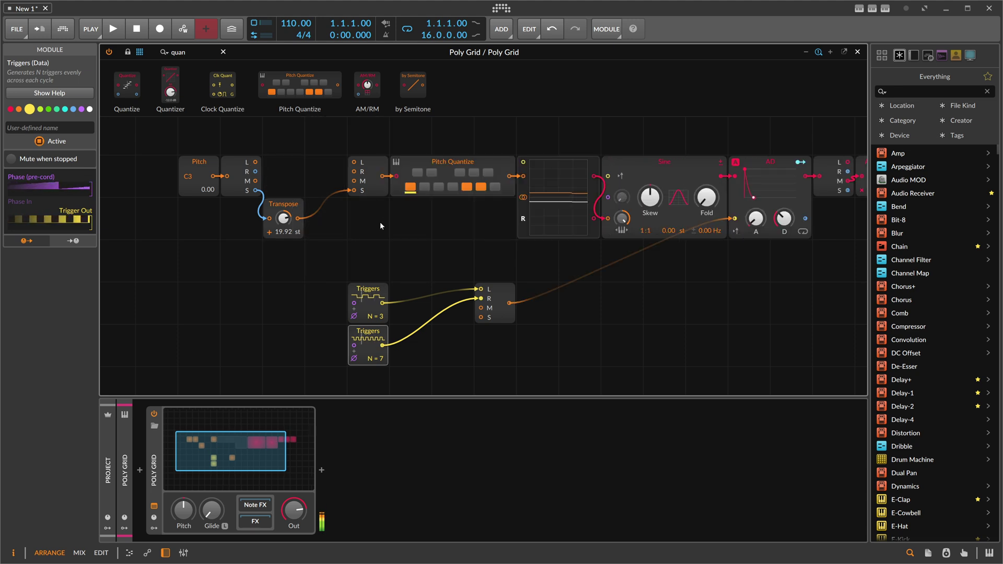
pyautogui.click(460, 173)
pyautogui.click(474, 173)
pyautogui.click(488, 173)
pyautogui.click(480, 187)
pyautogui.click(467, 187)
pyautogui.click(411, 187)
pyautogui.click(452, 187)
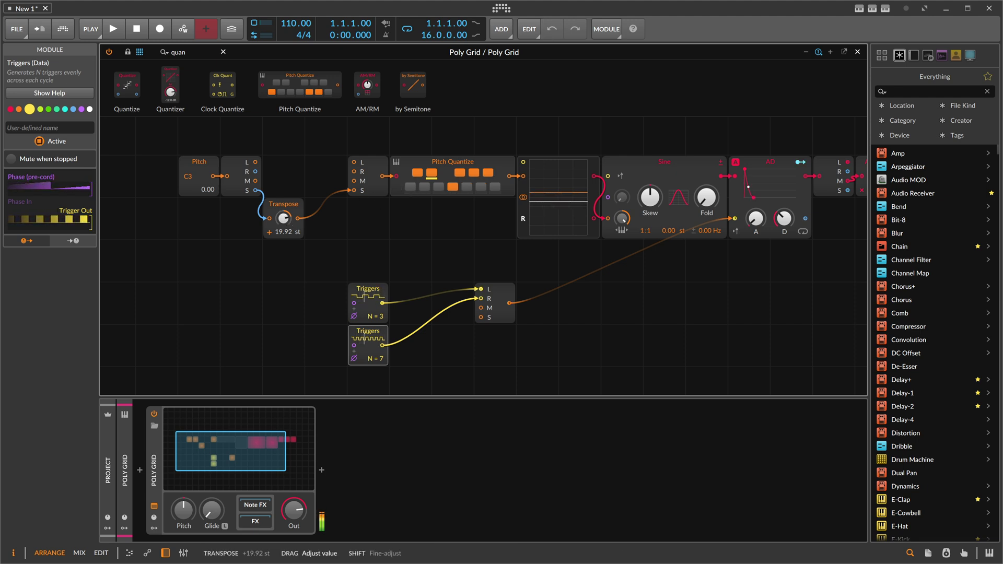
# Try the Side-channel Transpose at 24.00 st, and leave it at -20.88 st.
pyautogui.moveTo(290, 221); pyautogui.dragTo(290, 195)
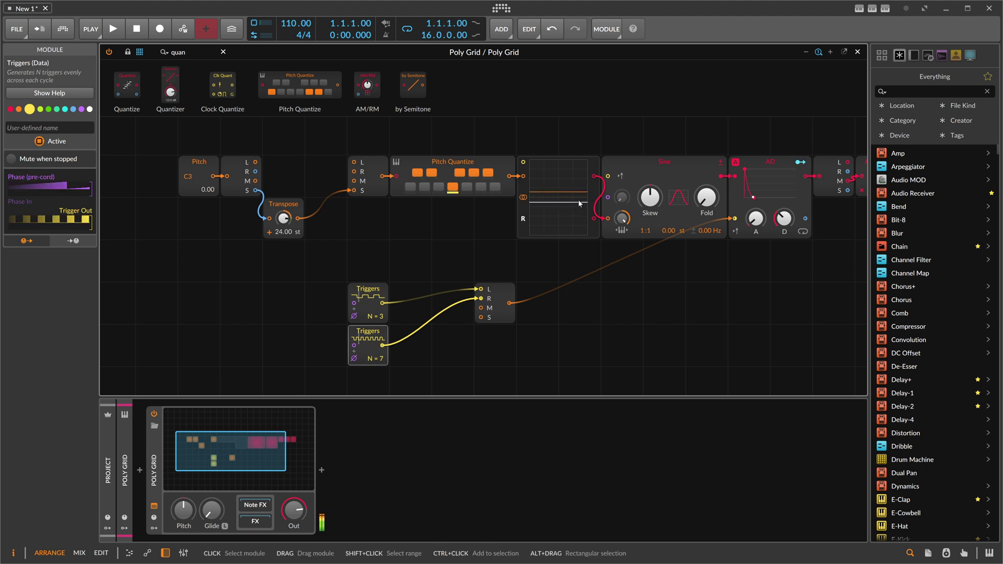
pyautogui.moveTo(284, 218)
pyautogui.mouseDown()
pyautogui.moveTo(283, 210)
pyautogui.moveTo(283, 263)
pyautogui.mouseUp()
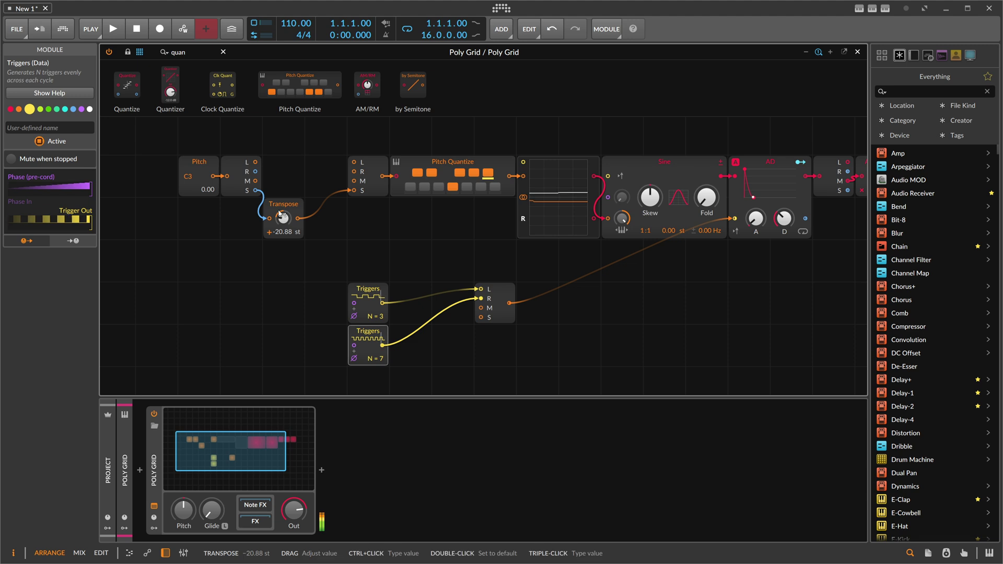
# Bring Amplify down to 0 % and place a Long Delay module in the free space below the AD.
pyautogui.scroll(-2, 347, 227)
pyautogui.moveTo(351, 229); pyautogui.dragTo(281, 223)
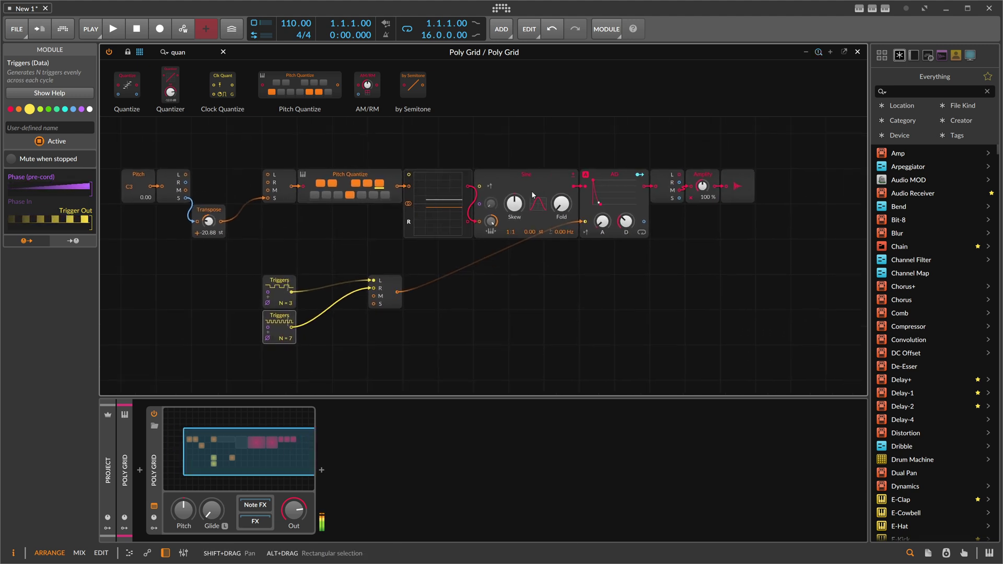
pyautogui.doubleClick(703, 186)
pyautogui.press('BackSpace')
pyautogui.press('BackSpace')
pyautogui.press('BackSpace')
pyautogui.press('BackSpace')
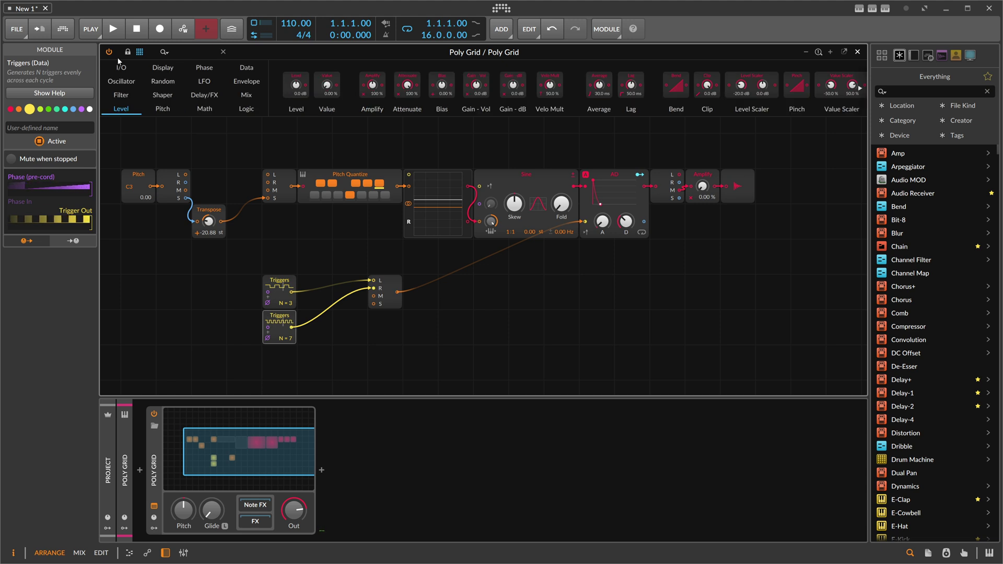
pyautogui.write('long')
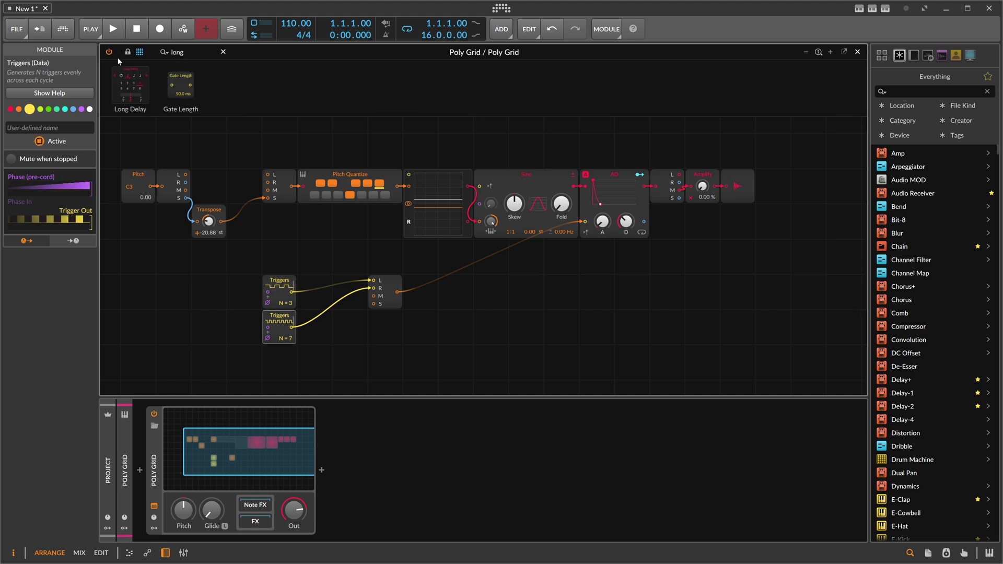
pyautogui.moveTo(130, 84); pyautogui.dragTo(659, 381)
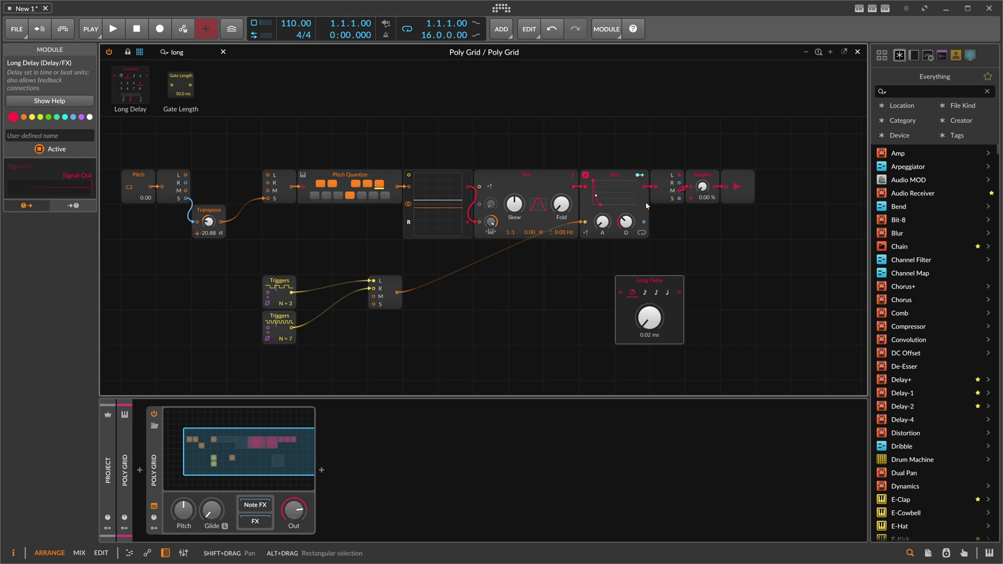
# Patch the Sine output through Long Delay back into the Sine's phase input, and adjust the phase modulation amount.
pyautogui.moveTo(575, 188); pyautogui.dragTo(616, 138)
pyautogui.moveTo(599, 202); pyautogui.dragTo(492, 183)
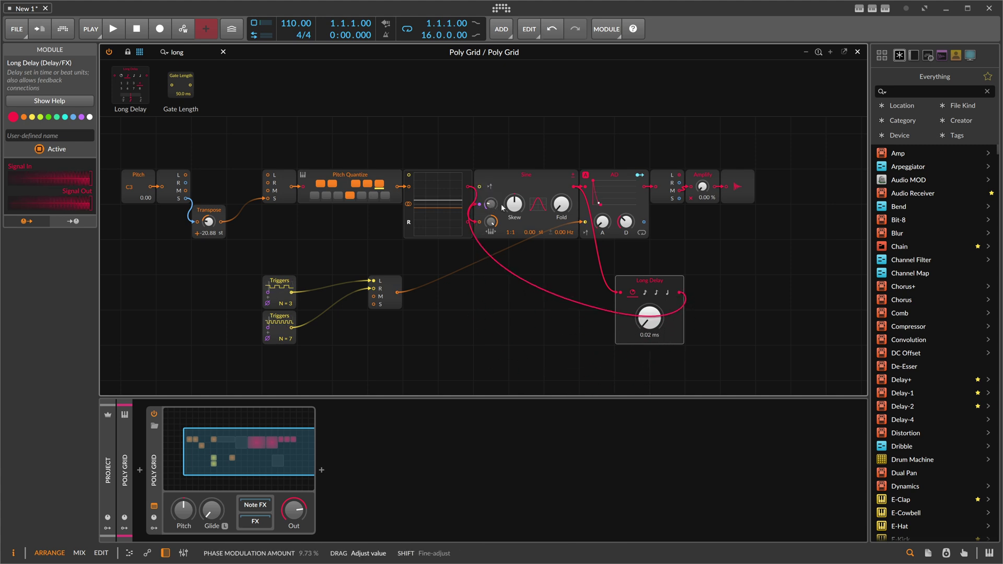
pyautogui.moveTo(702, 187); pyautogui.dragTo(702, 184)
pyautogui.moveTo(491, 204); pyautogui.dragTo(491, 185)
pyautogui.moveTo(702, 187); pyautogui.dragTo(702, 149)
pyautogui.moveTo(492, 207); pyautogui.dragTo(492, 205)
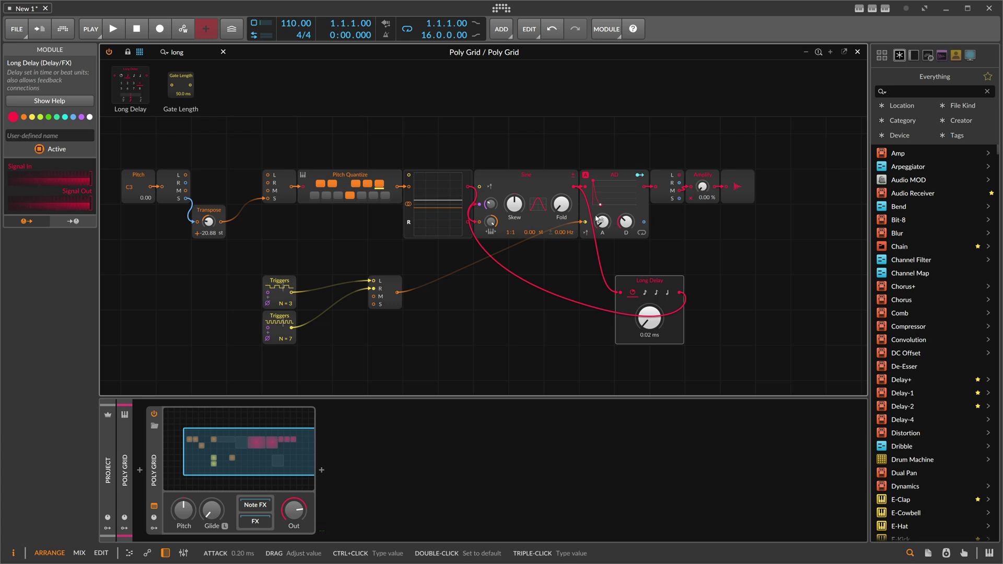
# Add a Stereo Split and a Stereo Merge after Long Delay, and cross-connect their L and R channels.
pyautogui.moveTo(185, 52); pyautogui.dragTo(132, 59)
pyautogui.write('stere')
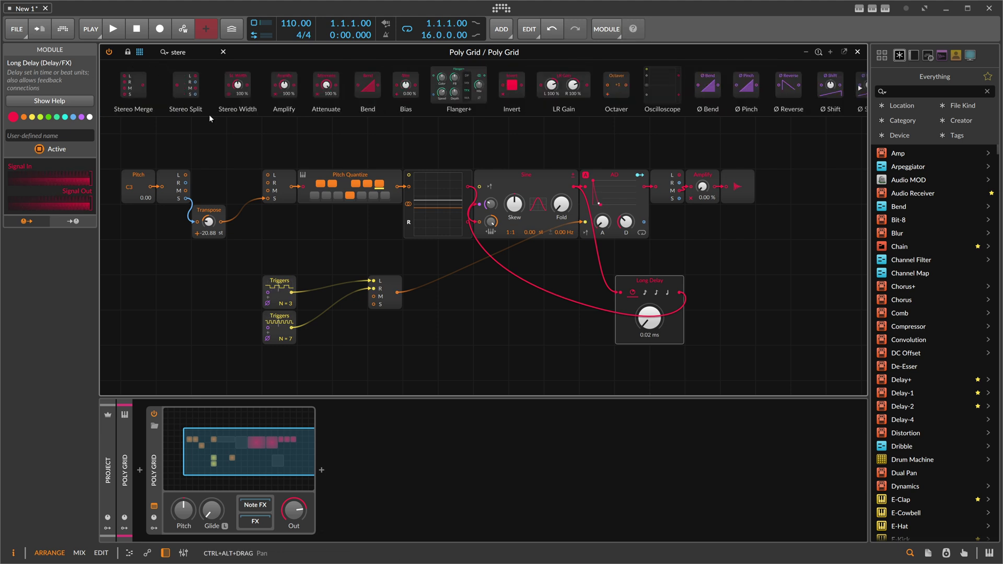
pyautogui.moveTo(186, 84); pyautogui.dragTo(708, 305)
pyautogui.moveTo(137, 87); pyautogui.dragTo(724, 292)
pyautogui.click(745, 301)
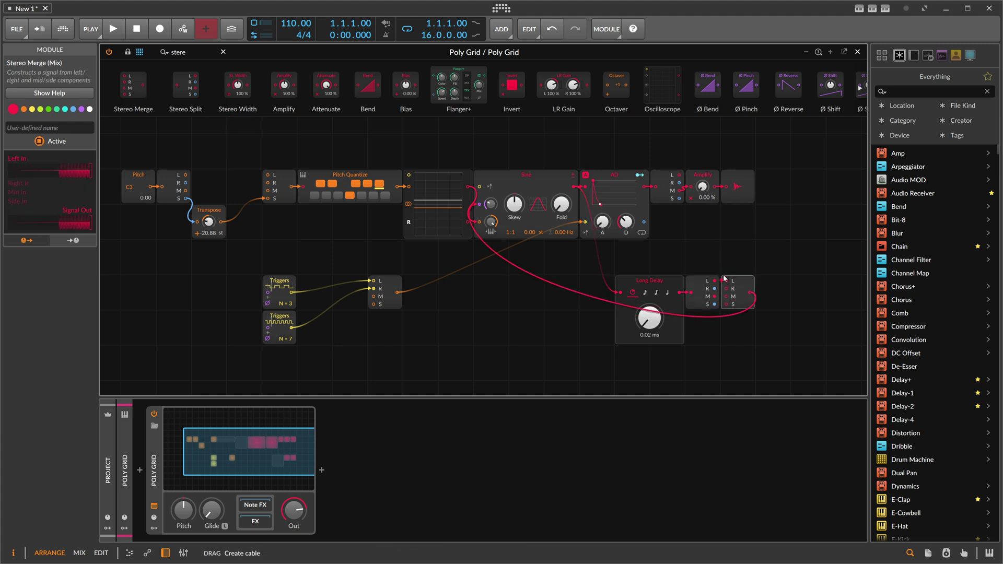
pyautogui.moveTo(727, 289)
pyautogui.mouseDown()
pyautogui.moveTo(716, 290)
pyautogui.moveTo(726, 280)
pyautogui.mouseUp()
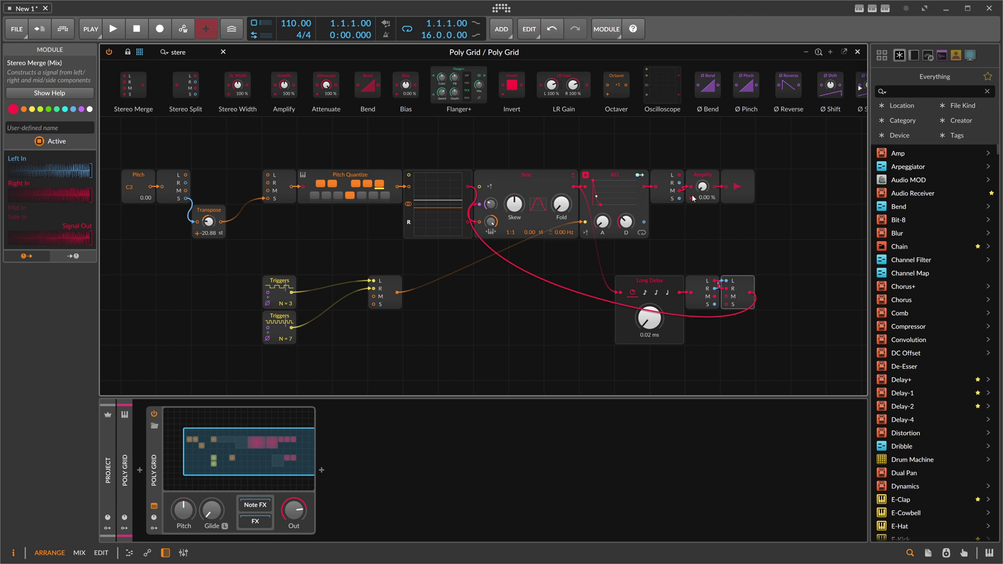
# Raise Amplify to 57.9 % and the Sine's phase modulation amount to about 14 %, trying Transpose at 9.36 st.
pyautogui.moveTo(702, 193); pyautogui.dragTo(703, 190)
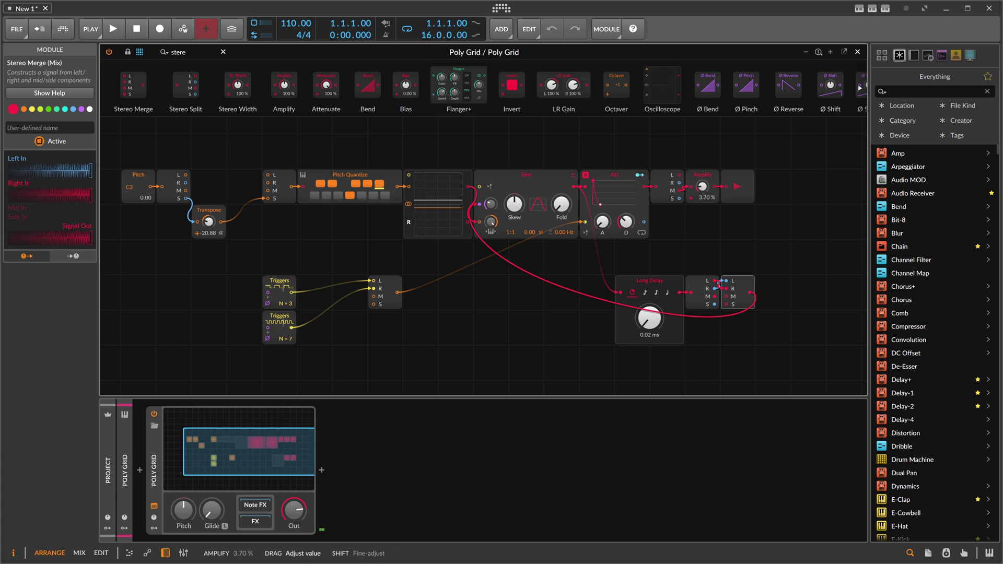
pyautogui.moveTo(490, 204); pyautogui.dragTo(490, 199)
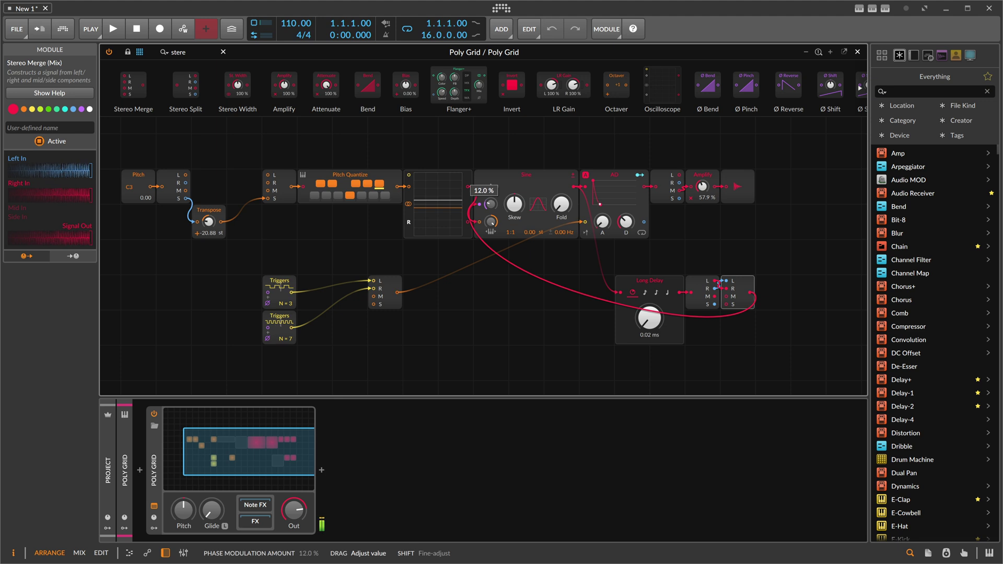
pyautogui.moveTo(208, 221); pyautogui.dragTo(208, 183)
pyautogui.moveTo(491, 203); pyautogui.dragTo(491, 201)
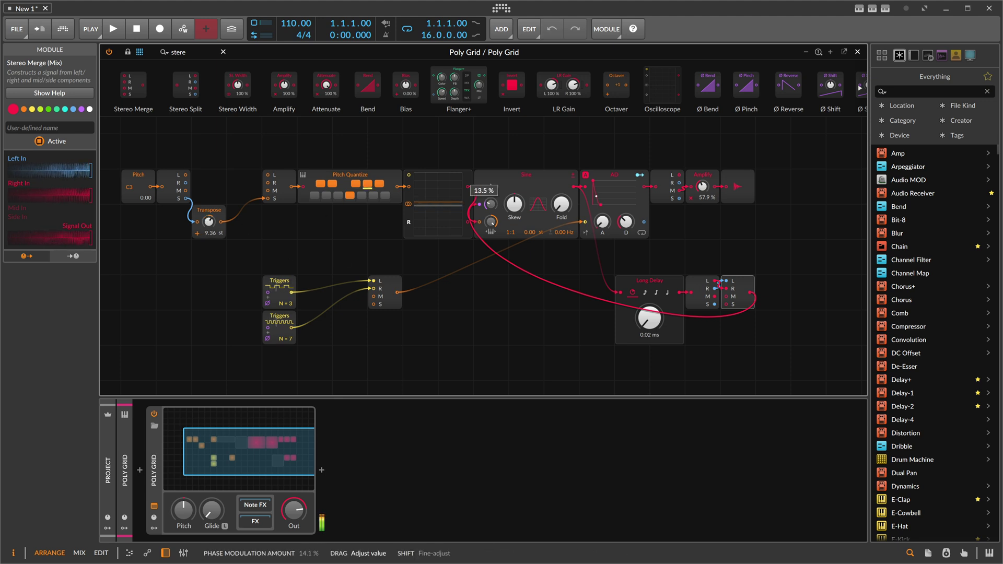
# Set Transpose to -26.64 st and turn Amplify back down to 0 %.
pyautogui.moveTo(208, 221)
pyautogui.mouseDown()
pyautogui.moveTo(209, 246)
pyautogui.moveTo(208, 190)
pyautogui.moveTo(208, 221)
pyautogui.moveTo(219, 224)
pyautogui.mouseUp()
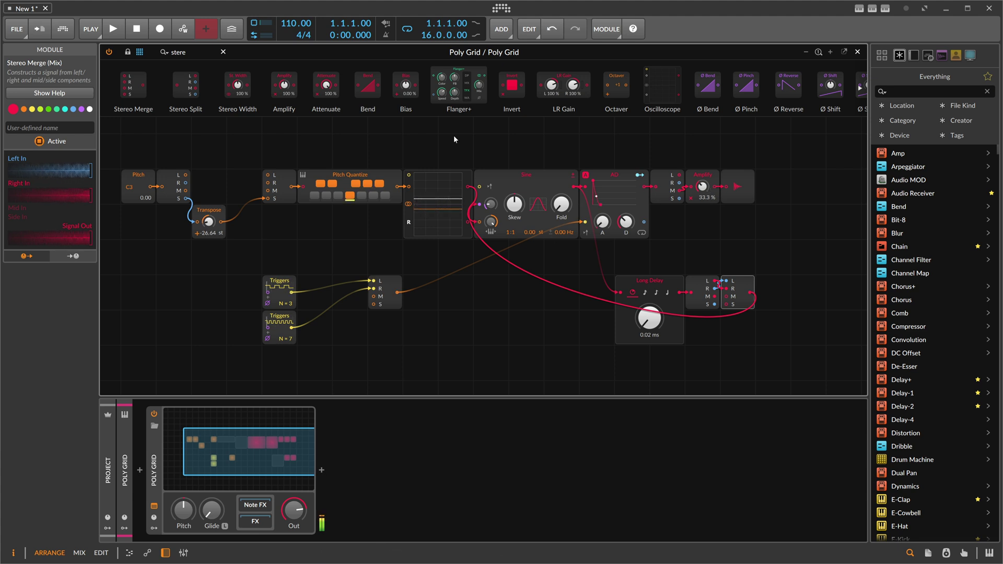
pyautogui.moveTo(701, 186); pyautogui.dragTo(700, 223)
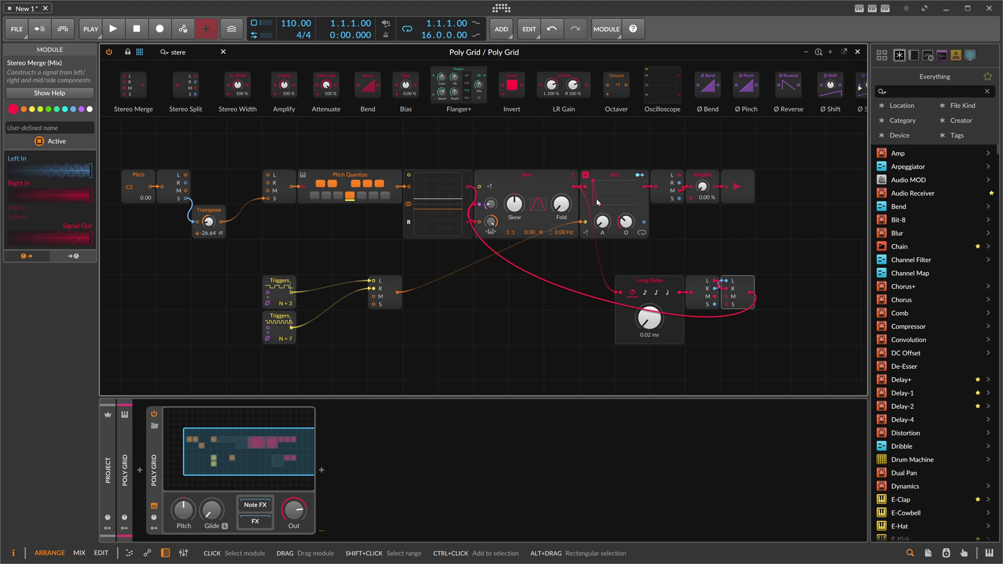
# Clear the module search, move Transpose one cell closer to the Stereo Merge and set it to -7.20 st.
pyautogui.moveTo(367, 155); pyautogui.dragTo(406, 161)
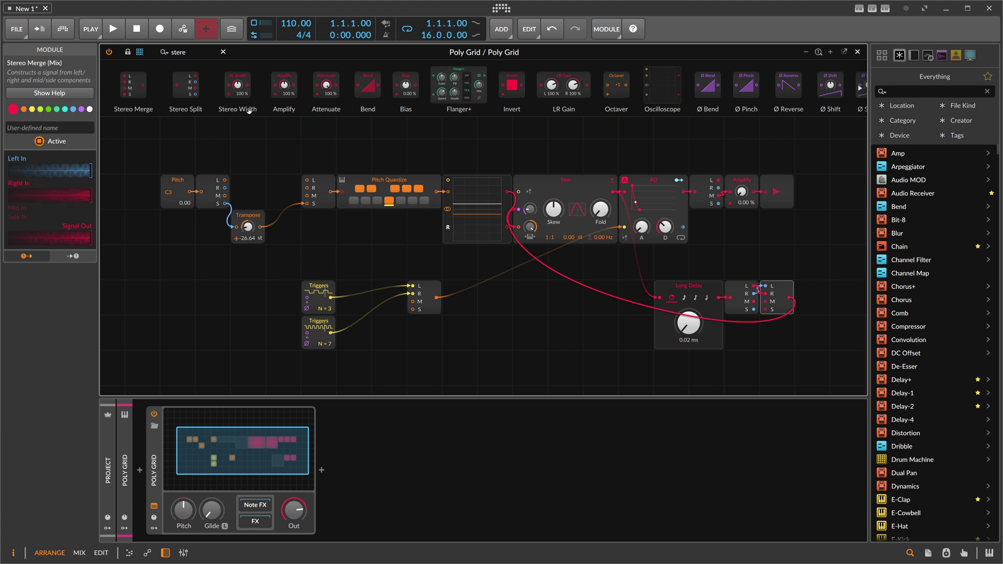
pyautogui.scroll(-3, 282, 91)
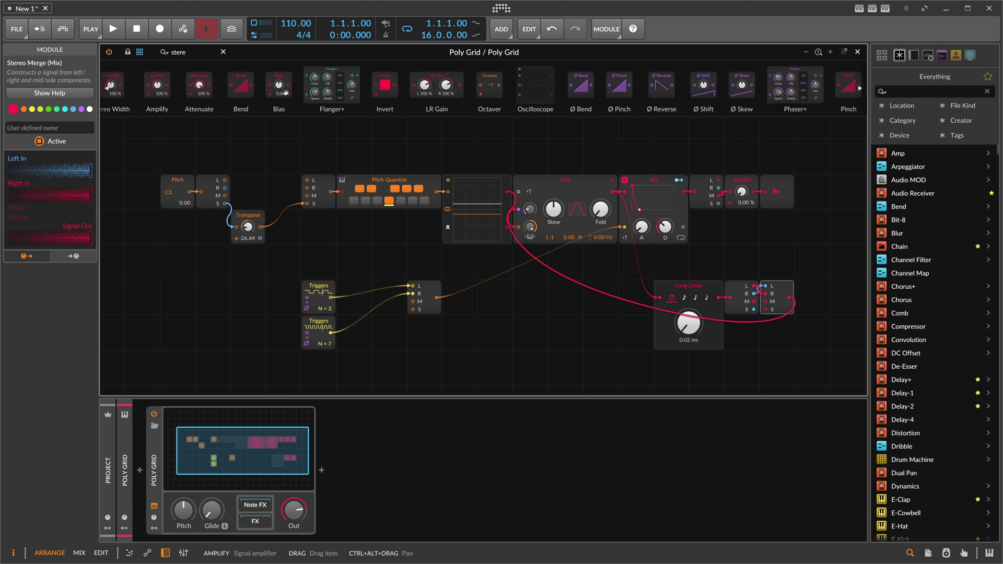
pyautogui.scroll(3, 283, 90)
pyautogui.click(223, 52)
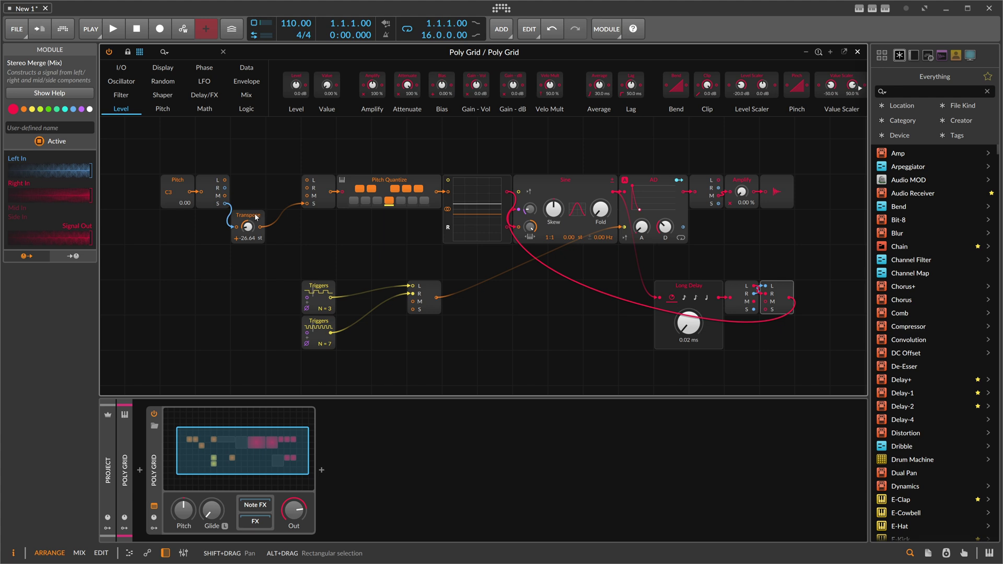
pyautogui.click(249, 226)
pyautogui.moveTo(248, 226); pyautogui.dragTo(280, 209)
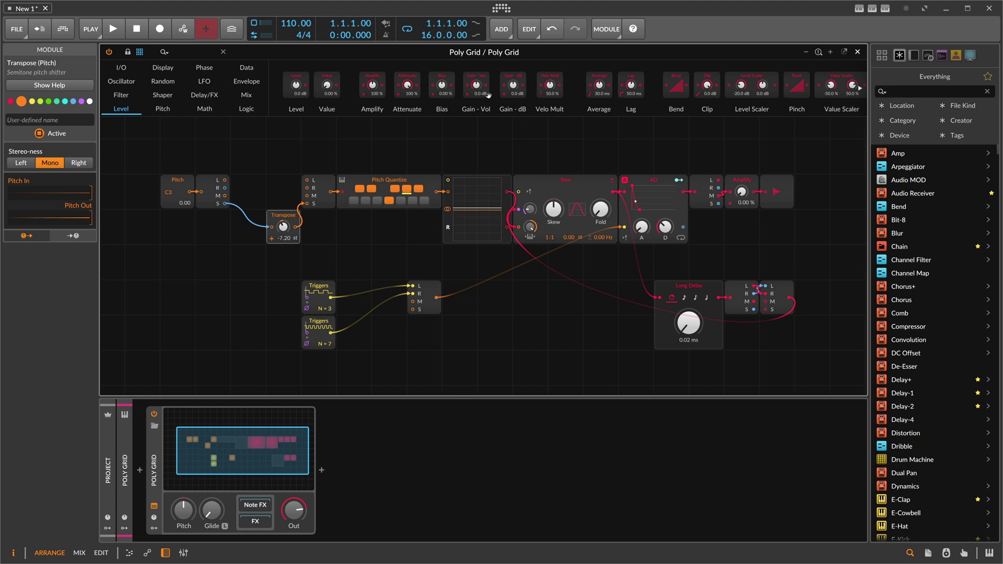
# Try Gain - dB at -11.4 dB in place of Transpose, and swap it for a Bias module at -16.0 %.
pyautogui.moveTo(511, 85); pyautogui.dragTo(283, 239)
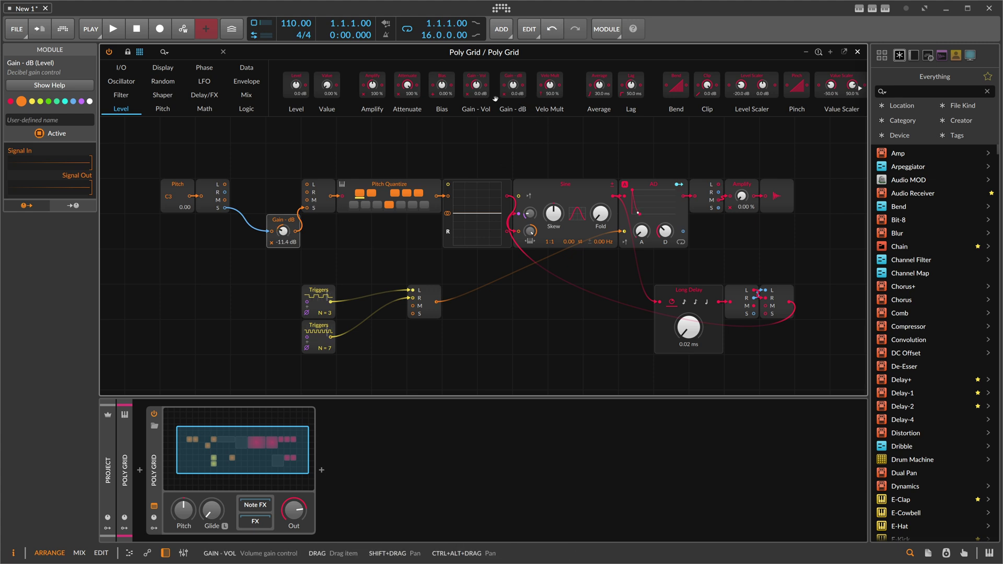
pyautogui.moveTo(442, 86); pyautogui.dragTo(283, 213)
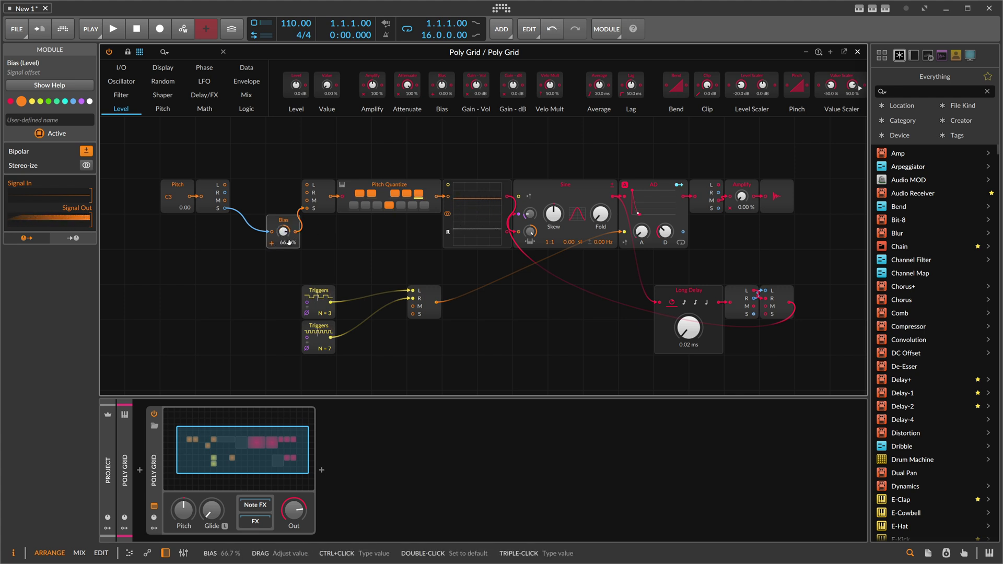
pyautogui.moveTo(286, 235); pyautogui.dragTo(286, 255)
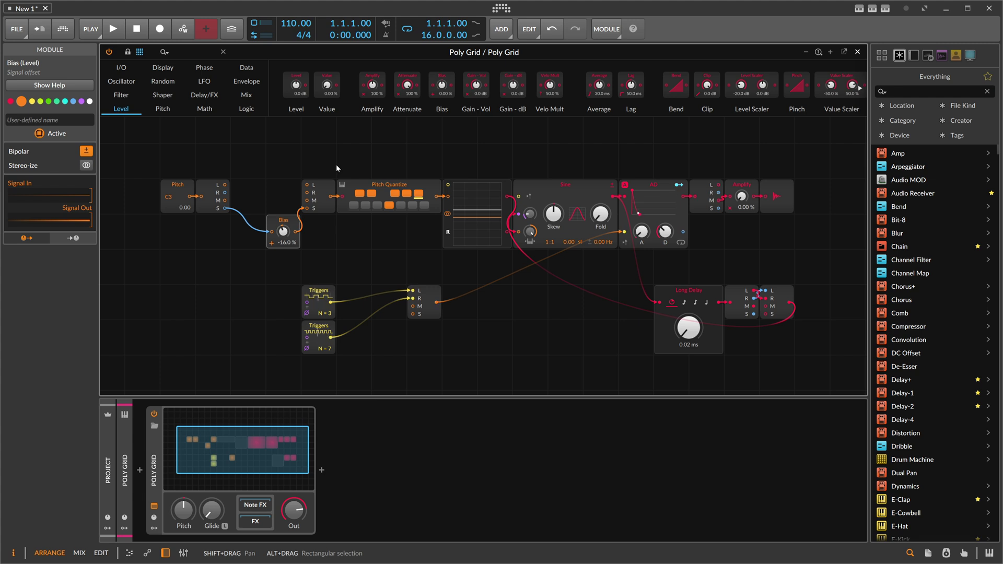
# Set the Bias module's value to 0 % and clear the module selection.
pyautogui.doubleClick(285, 241)
pyautogui.write('0')
pyautogui.click(353, 273)
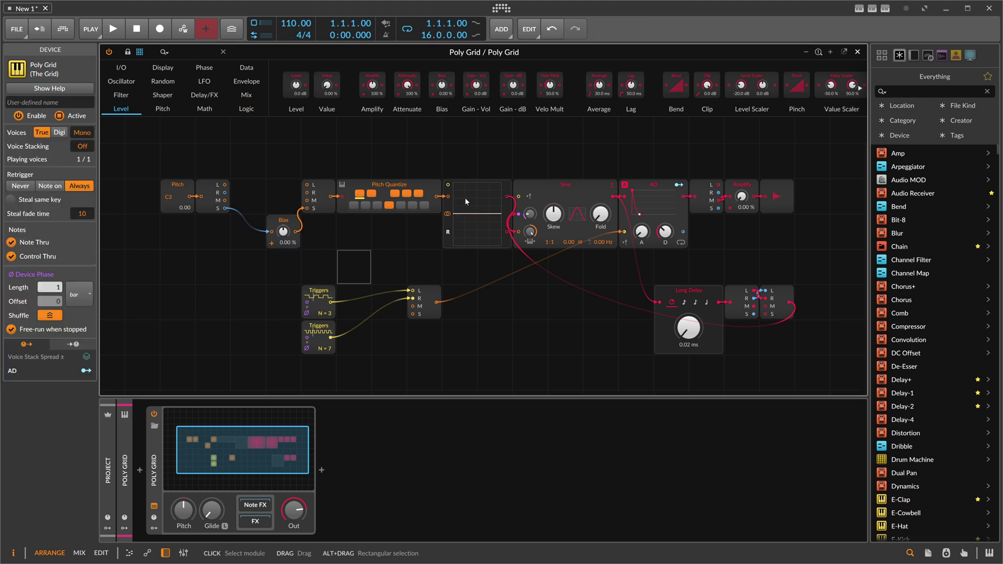
# Examine the Stereo Split, Bias and Stereo Merge group, and check the Sine oscillator's incoming and outgoing signals.
pyautogui.moveTo(215, 164); pyautogui.dragTo(314, 254)
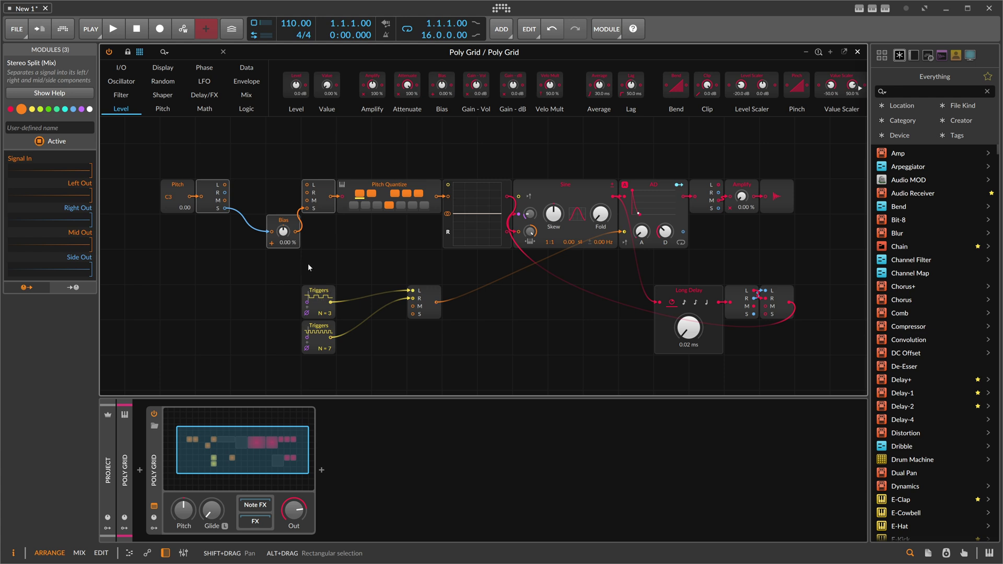
pyautogui.click(212, 169)
pyautogui.moveTo(211, 165); pyautogui.dragTo(319, 249)
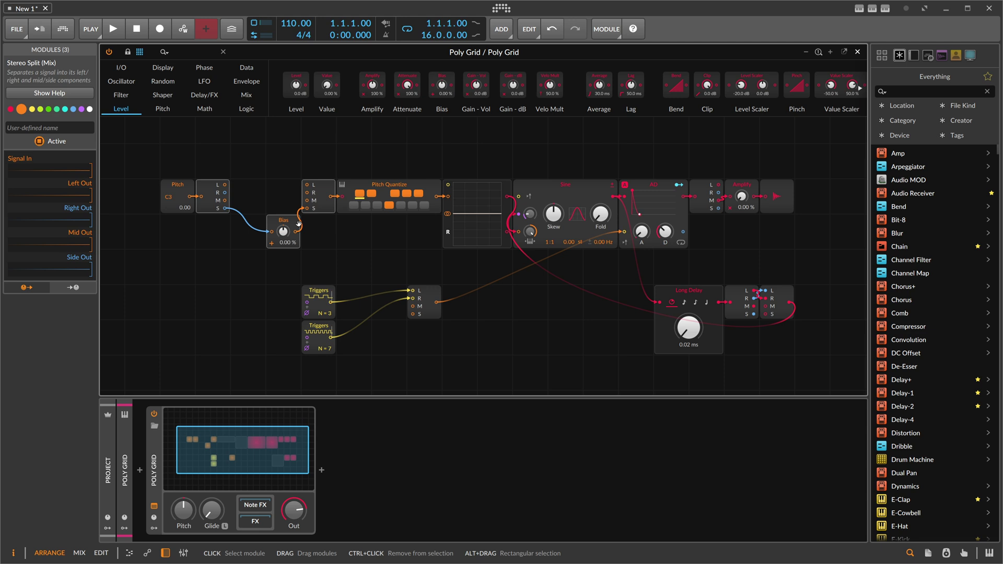
pyautogui.click(255, 188)
pyautogui.click(209, 188)
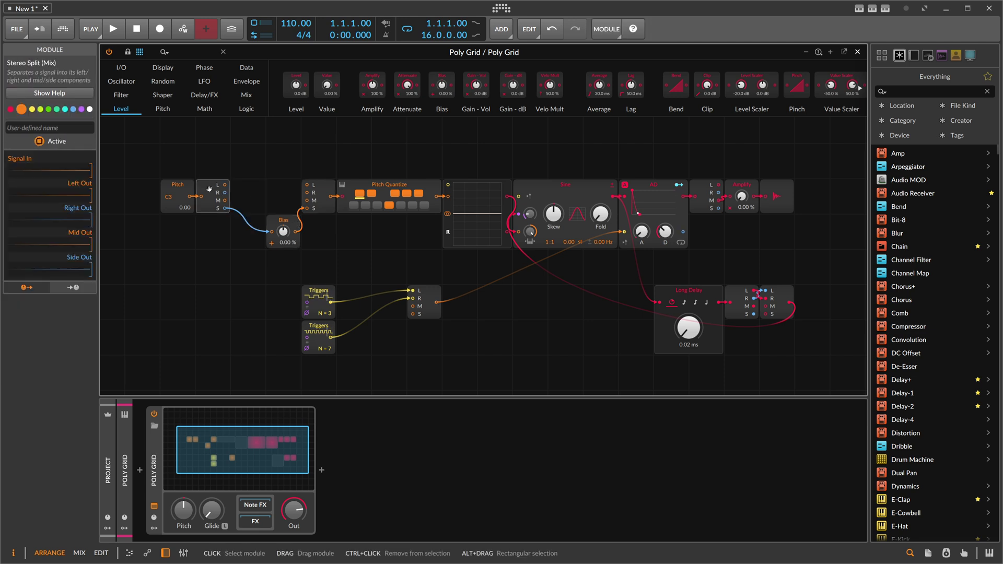
pyautogui.click(316, 194)
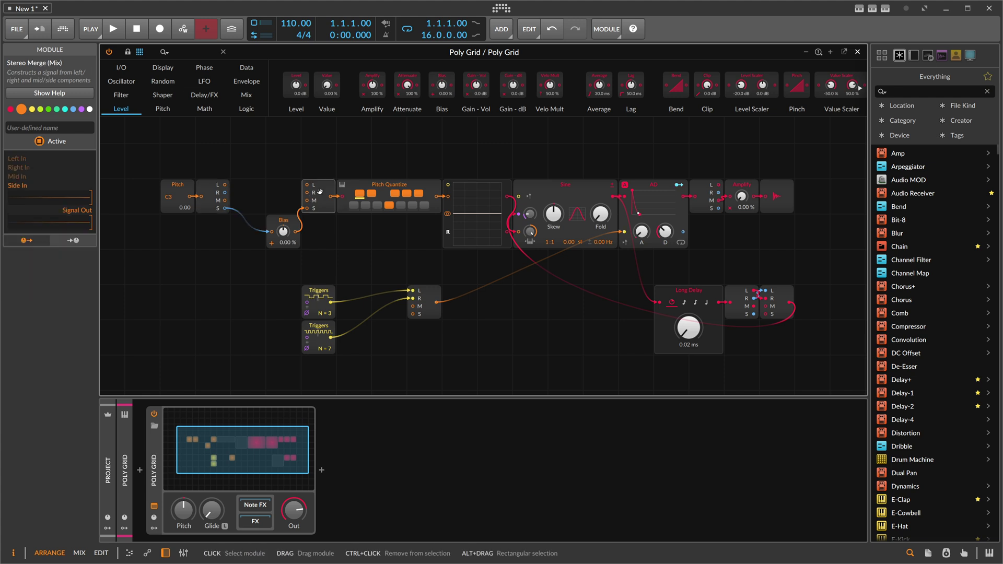
pyautogui.doubleClick(220, 196)
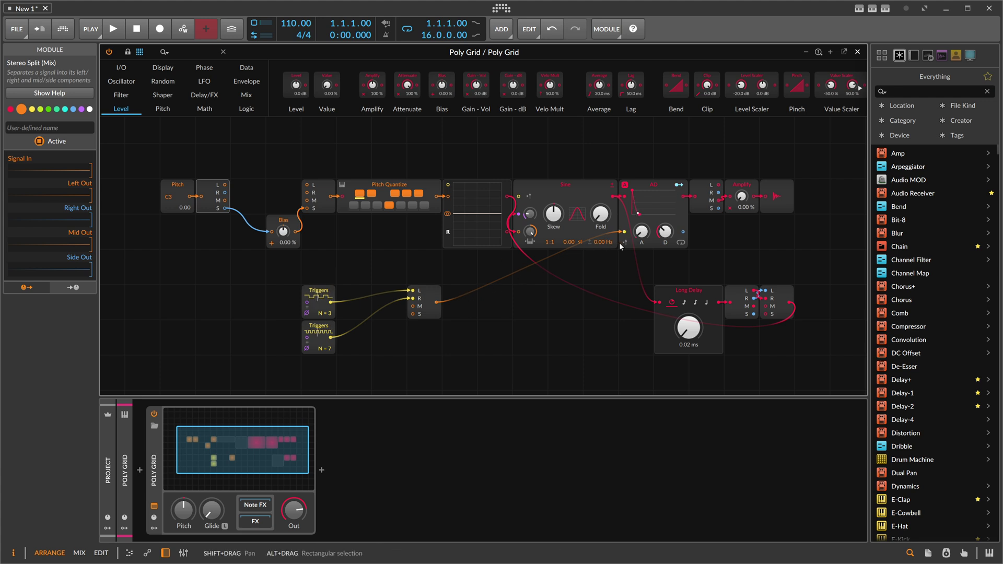
pyautogui.click(568, 194)
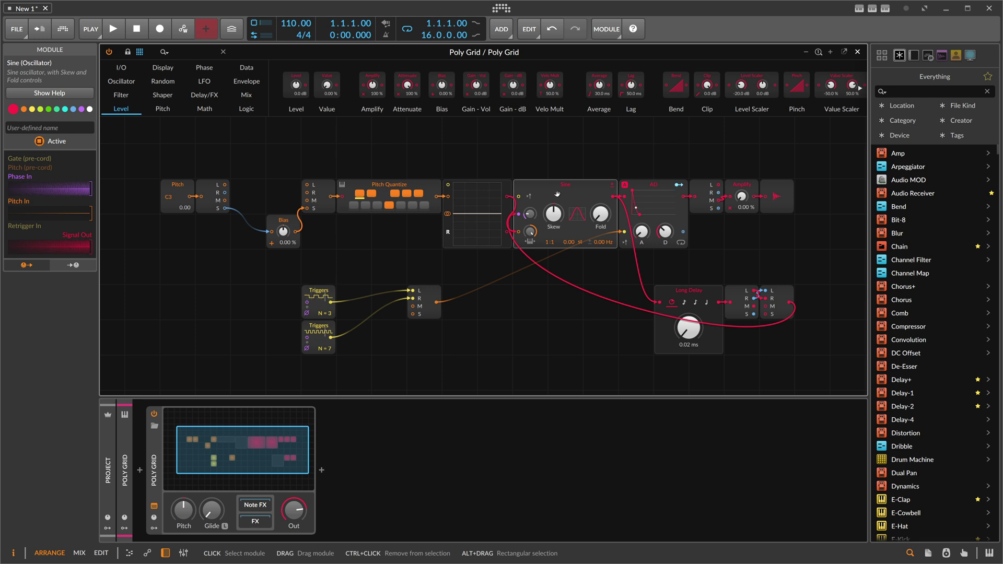
pyautogui.moveTo(278, 448); pyautogui.dragTo(280, 447)
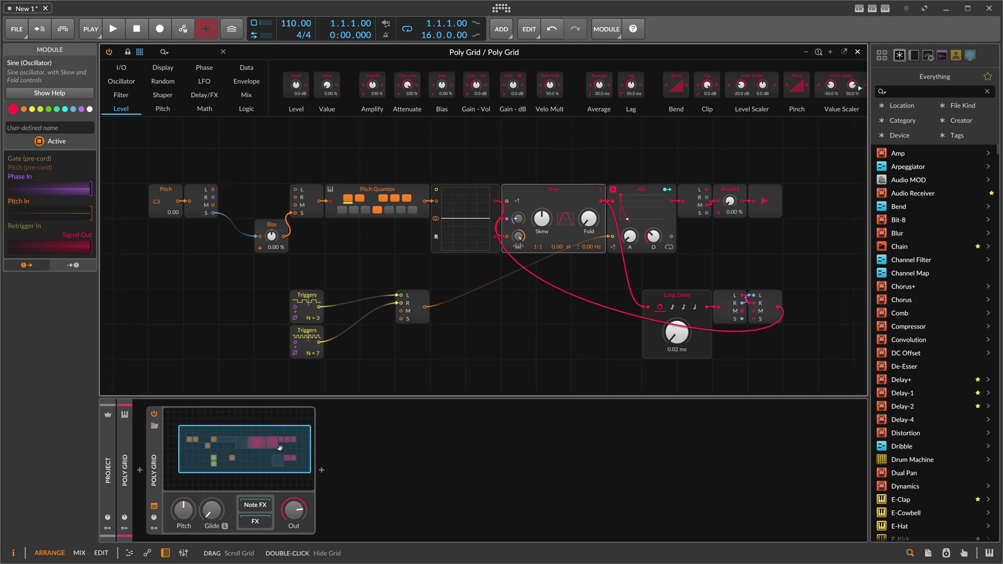